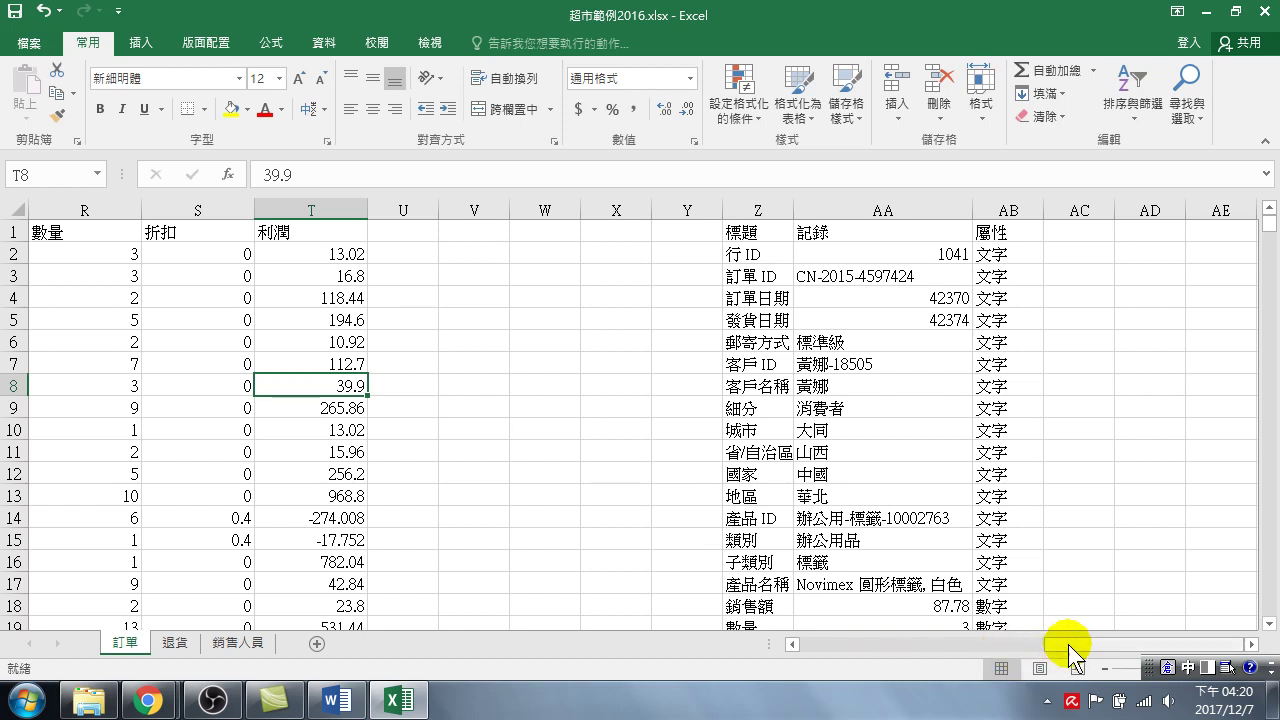
# Scroll back to column A, select cell A5 in the order data, and show the Home ribbon
pyautogui.moveTo(1068, 644); pyautogui.dragTo(786, 644)
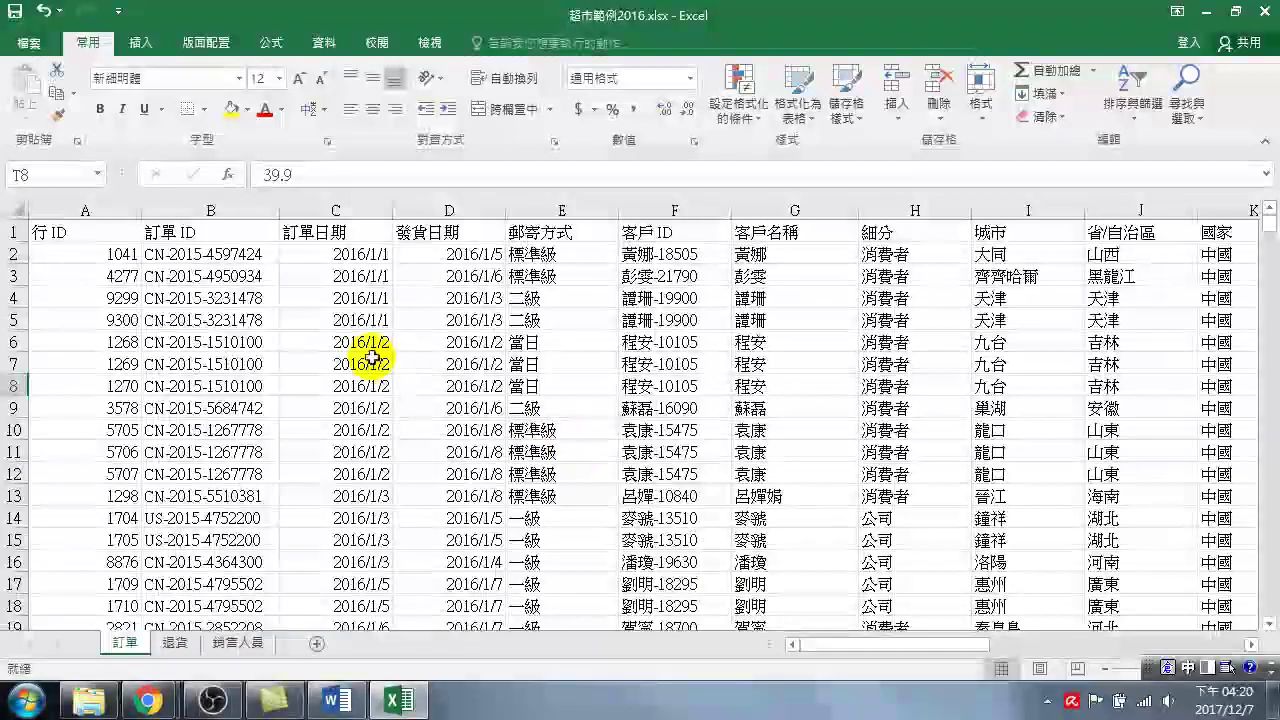
pyautogui.click(100, 320)
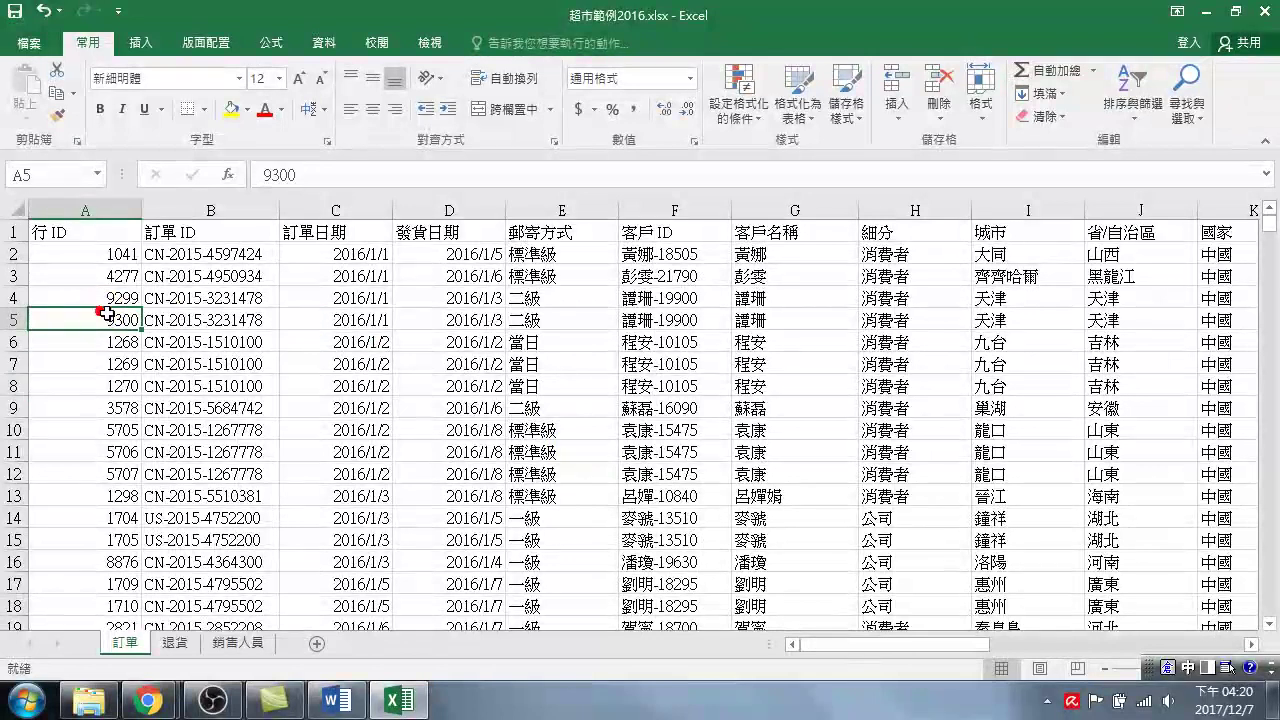
pyautogui.click(88, 44)
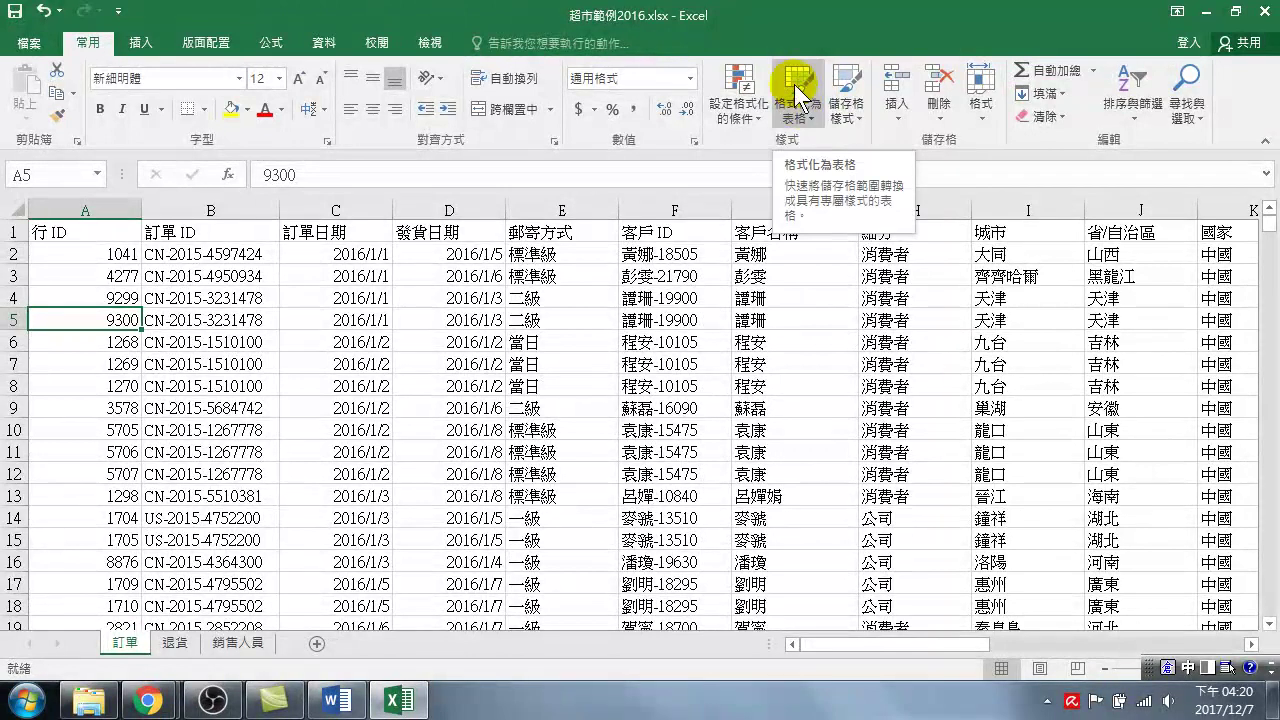
# Format range $A$1:$T$3402 as a table using the medium blue banded style
pyautogui.click(806, 80)
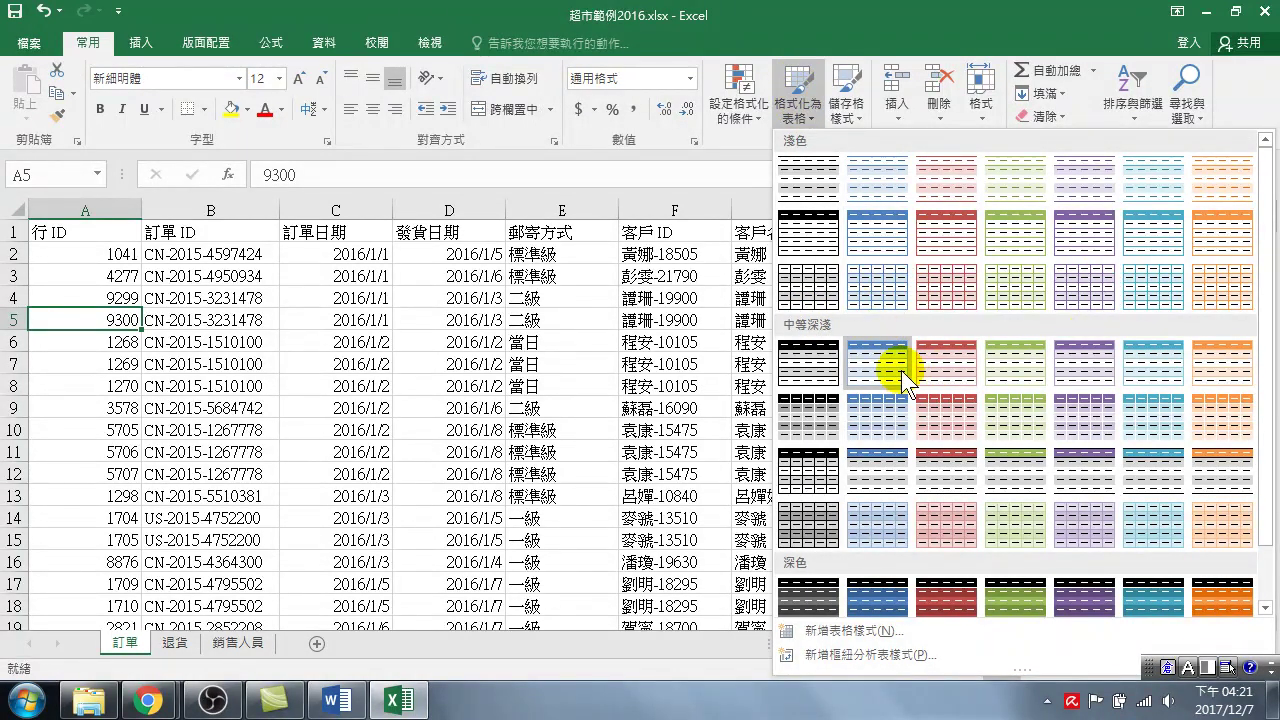
pyautogui.click(872, 361)
pyautogui.click(490, 548)
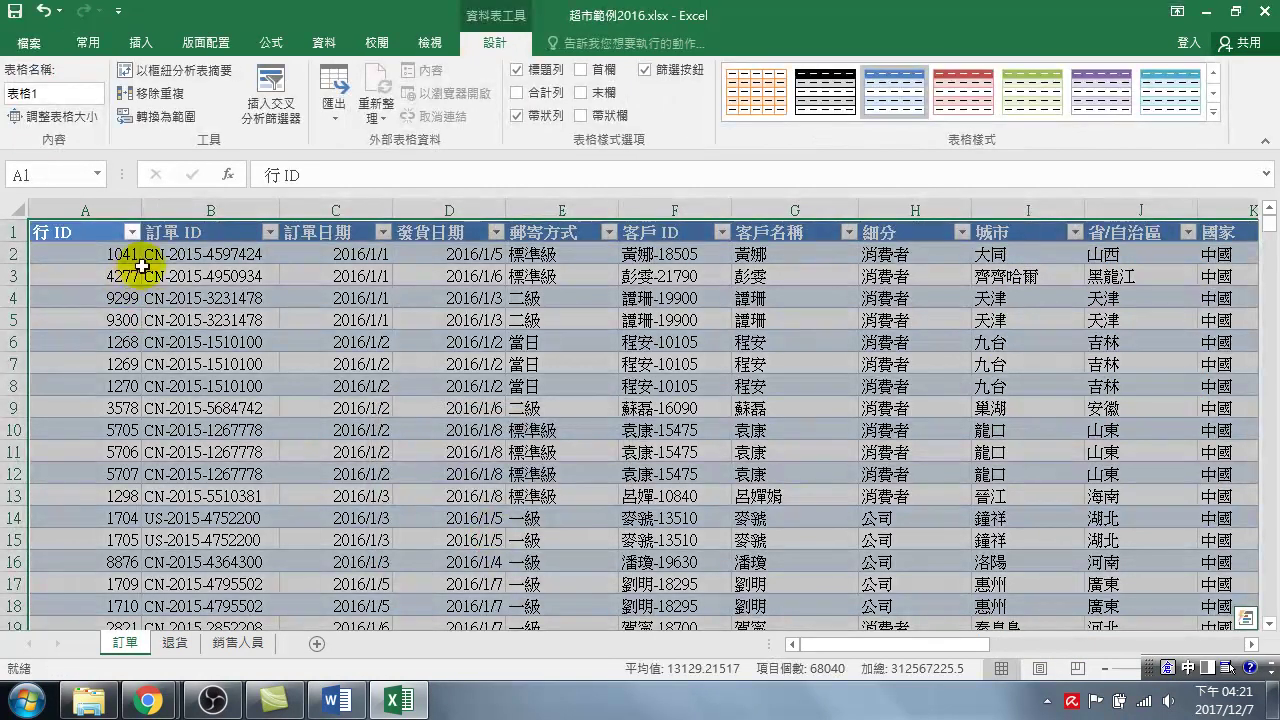
# Move from cell B2 along row 2 to the empty cell U2 beside 利潤
pyautogui.click(150, 255)
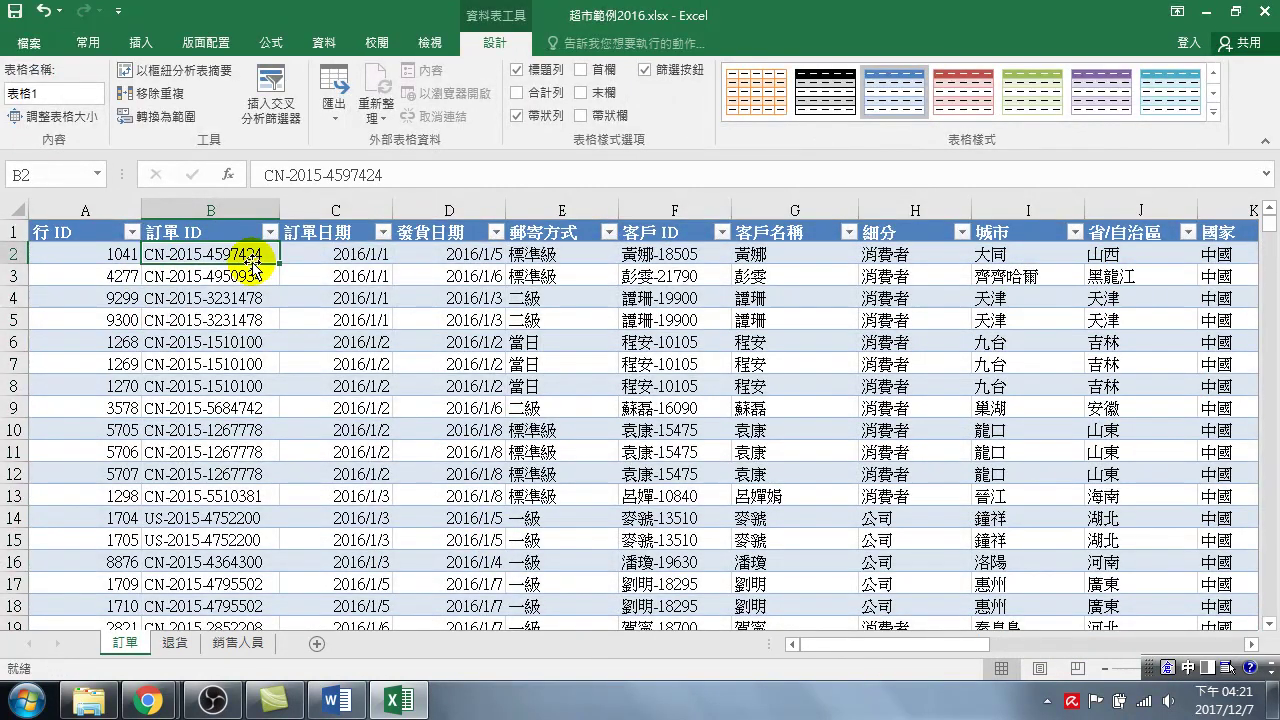
pyautogui.press('Right')
pyautogui.press('Right')
pyautogui.press('Right')
pyautogui.press('Right')
pyautogui.press('Right')
pyautogui.press('Right')
pyautogui.press('Left')
pyautogui.press('Left')
pyautogui.press('Left')
pyautogui.press('Left')
pyautogui.press('Left')
pyautogui.press('Left')
pyautogui.press('Left')
pyautogui.press('Right')
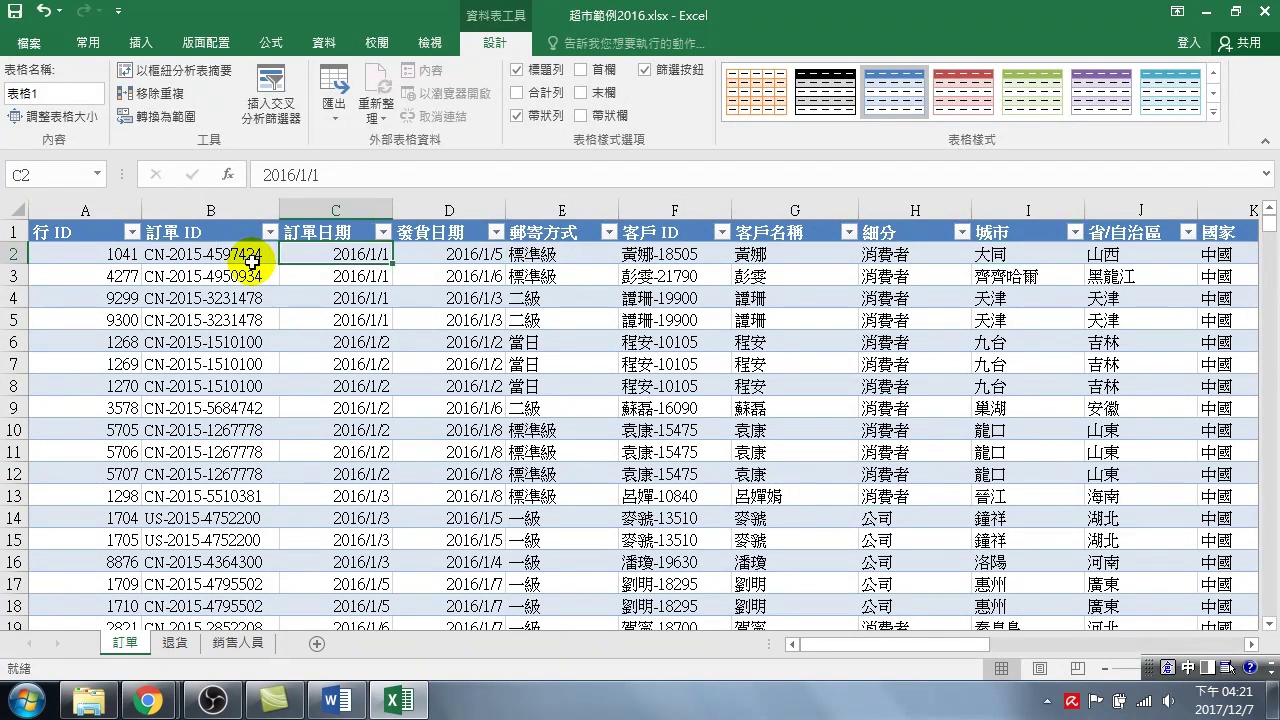
pyautogui.press('Right')
pyautogui.press('Right')
pyautogui.press('Right')
pyautogui.press('Right')
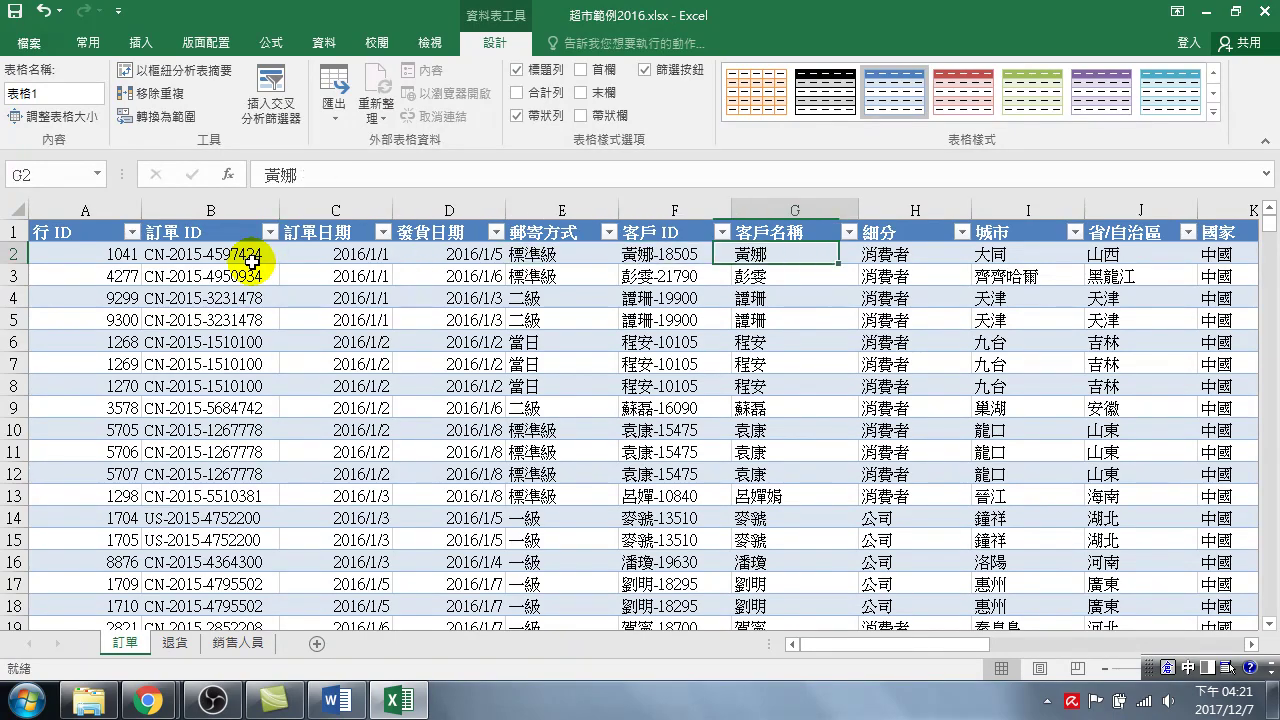
pyautogui.press('Right')
pyautogui.press('Right')
pyautogui.press('Right')
pyautogui.press('Right')
pyautogui.press('Right')
pyautogui.press('Right')
pyautogui.press('Right')
pyautogui.press('Right')
pyautogui.press('Right')
pyautogui.press('Right')
pyautogui.press('Right')
pyautogui.press('Right')
pyautogui.press('Right')
pyautogui.press('Right')
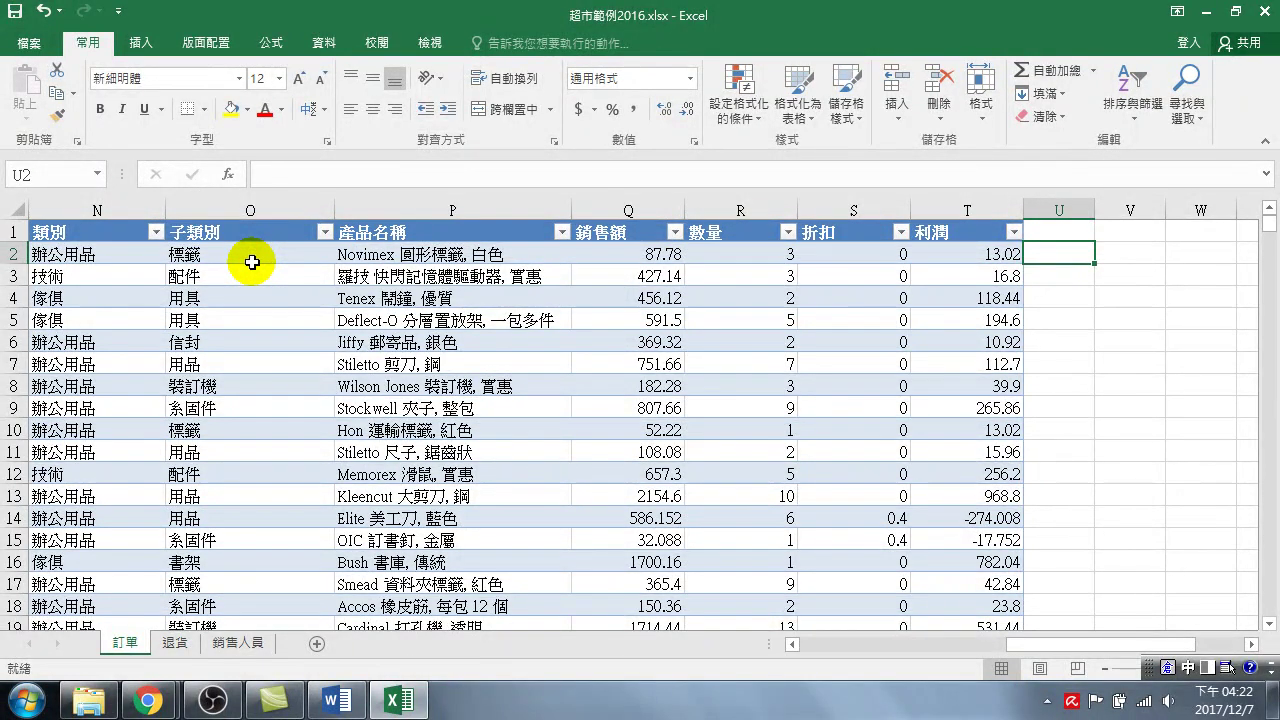
# Enter =YEAR( in cell U2, then scroll back left to column C
pyautogui.write('=')
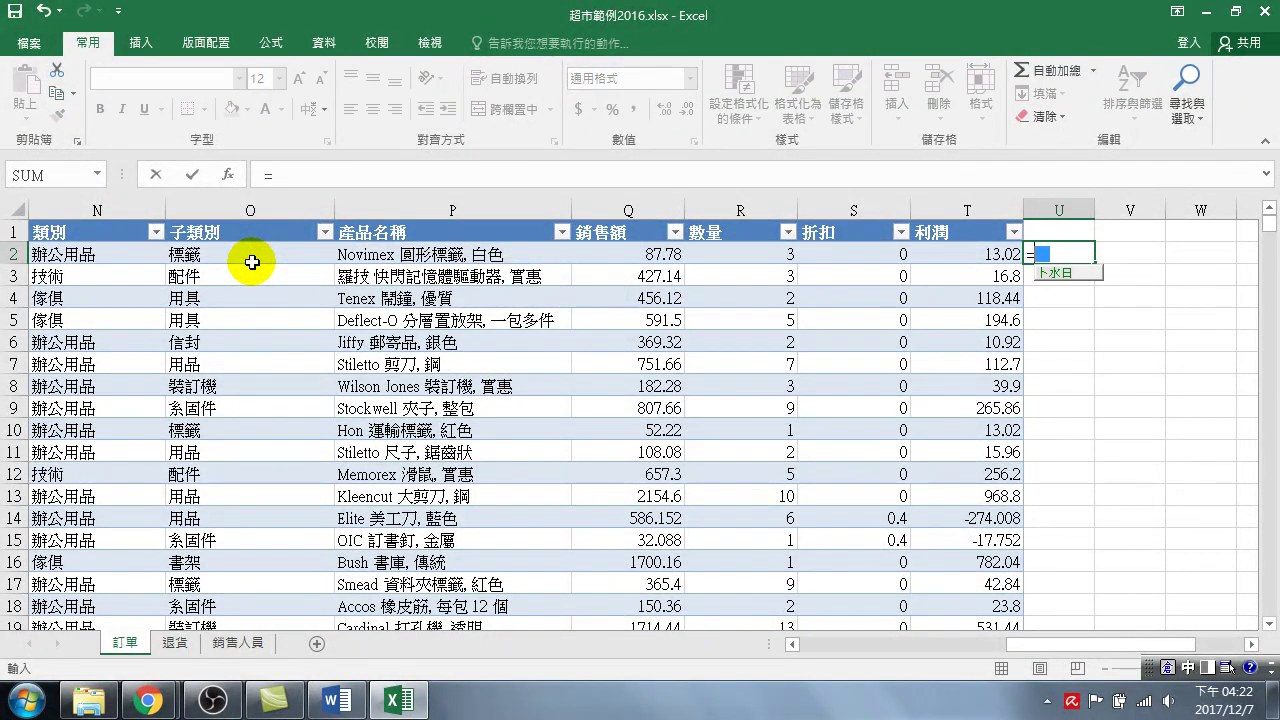
pyautogui.write('year')
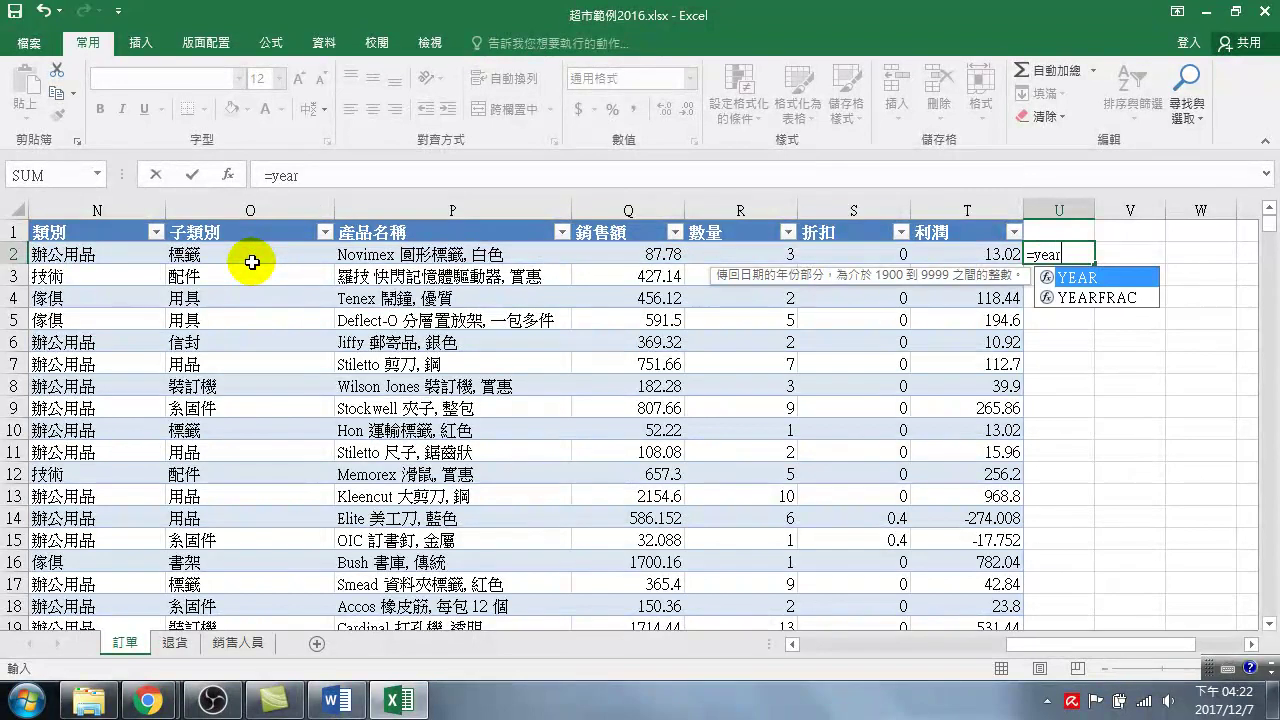
pyautogui.press('Tab')
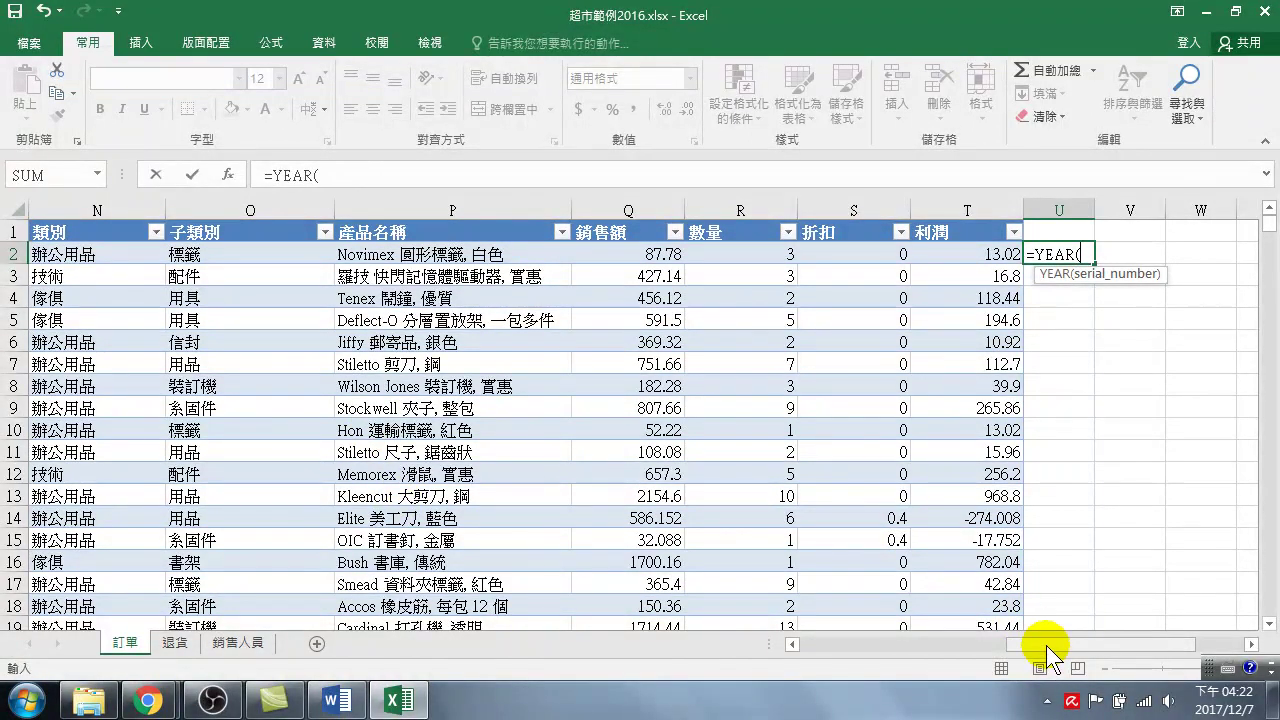
pyautogui.moveTo(1038, 643); pyautogui.dragTo(830, 643)
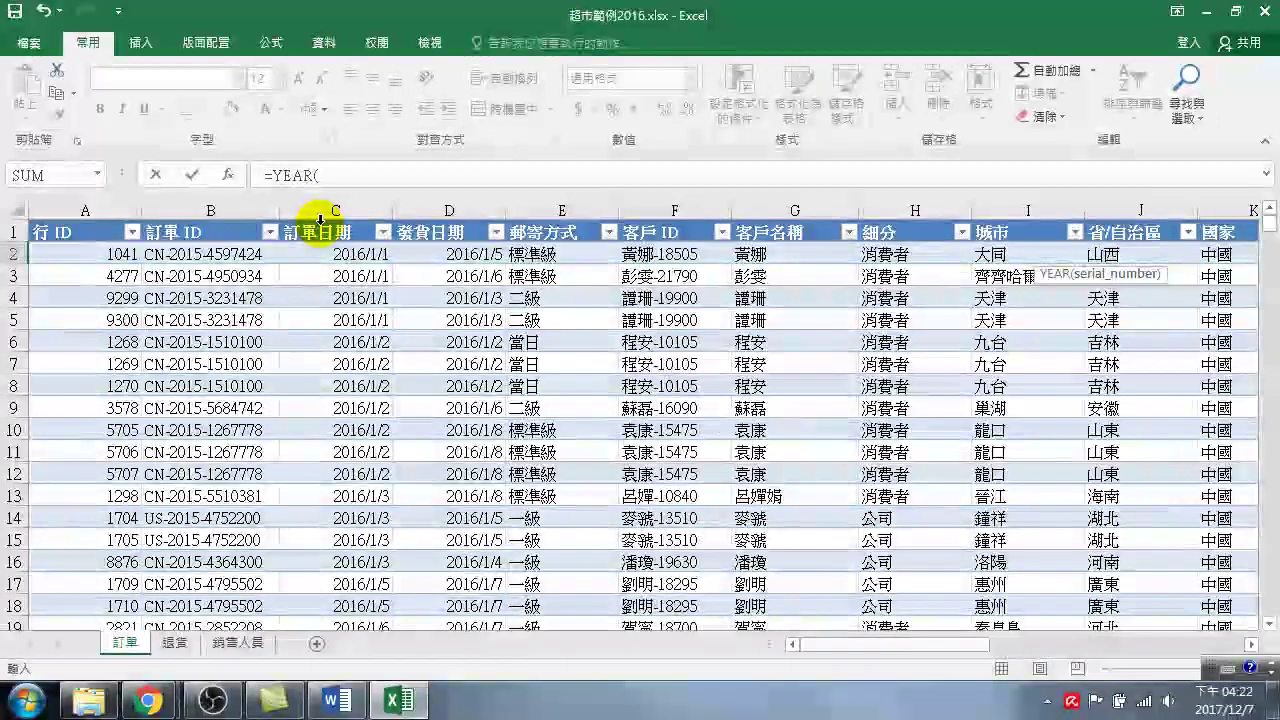
# Fill in the YEAR argument with the 訂單日期 order date from column C's data
pyautogui.click(320, 219)
pyautogui.click(354, 178)
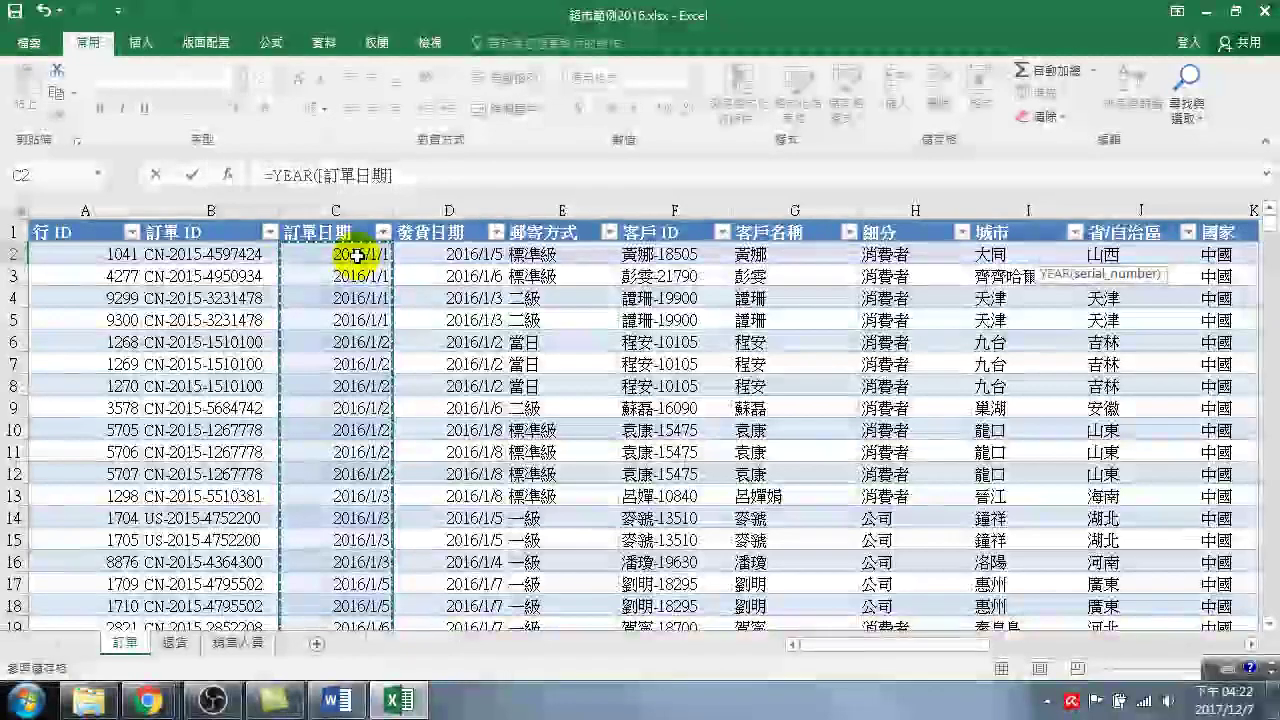
pyautogui.click(357, 256)
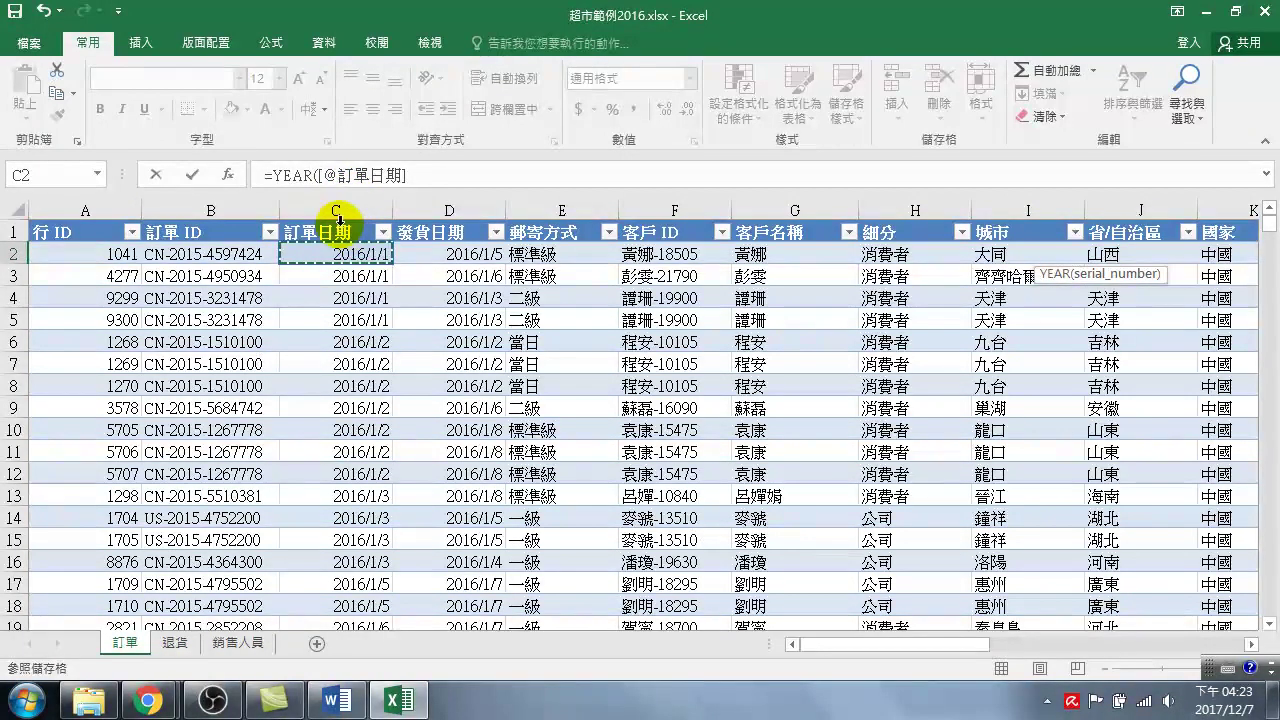
# Re-point the argument via column C's header and cells so it reads =YEAR([訂單日期]
pyautogui.click(336, 208)
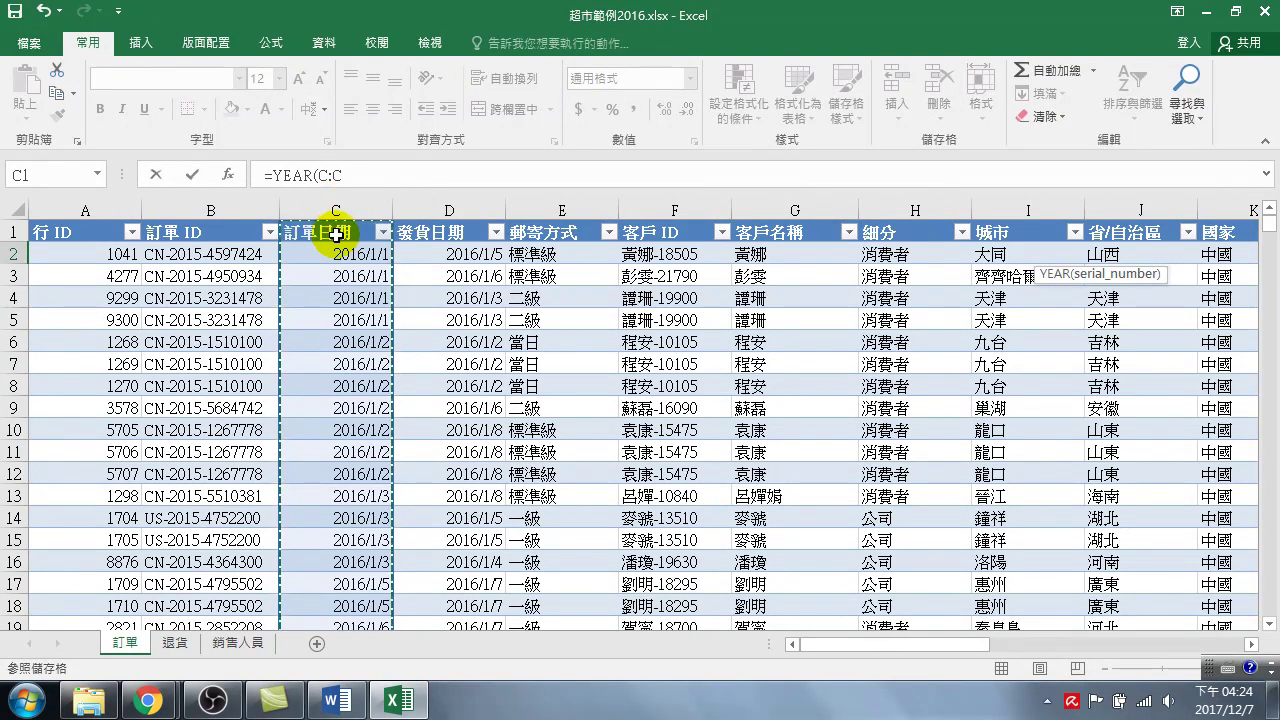
pyautogui.click(336, 233)
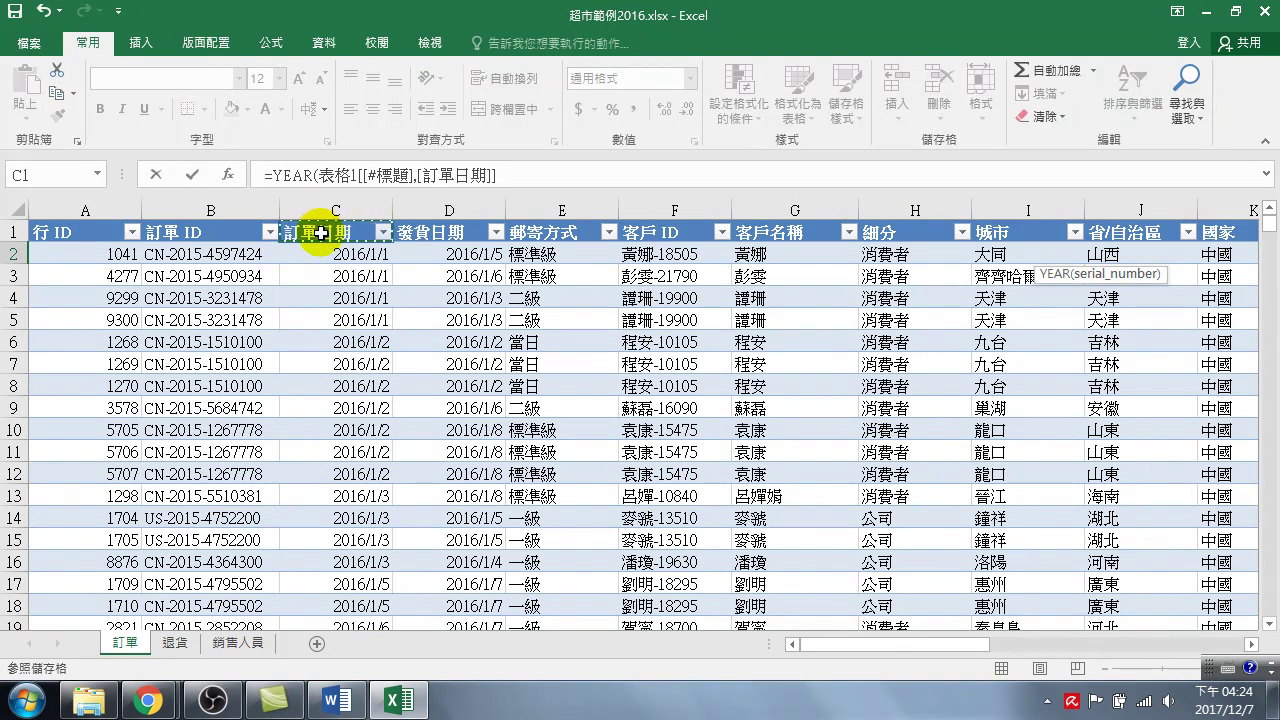
pyautogui.click(323, 217)
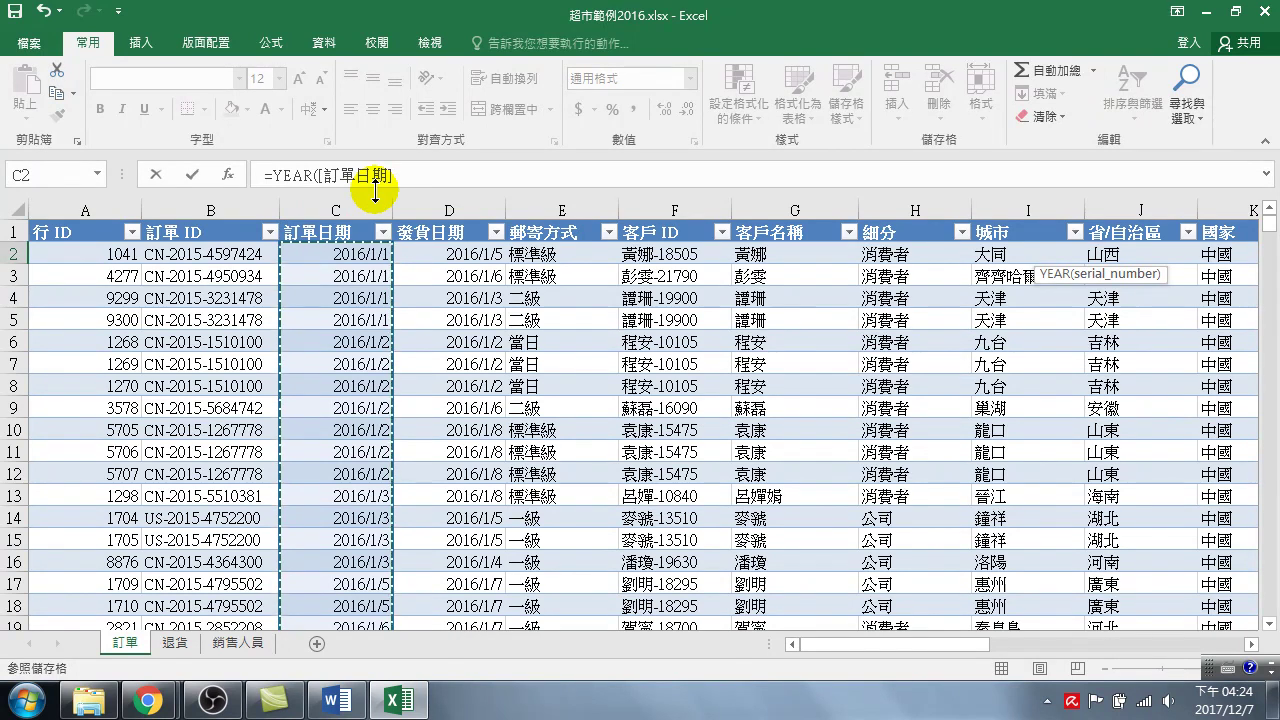
pyautogui.write(')')
# Fill the new column with =YEAR([訂單日期]), rename its header from 欄1 to 年, and show Insert
pyautogui.press('Return')
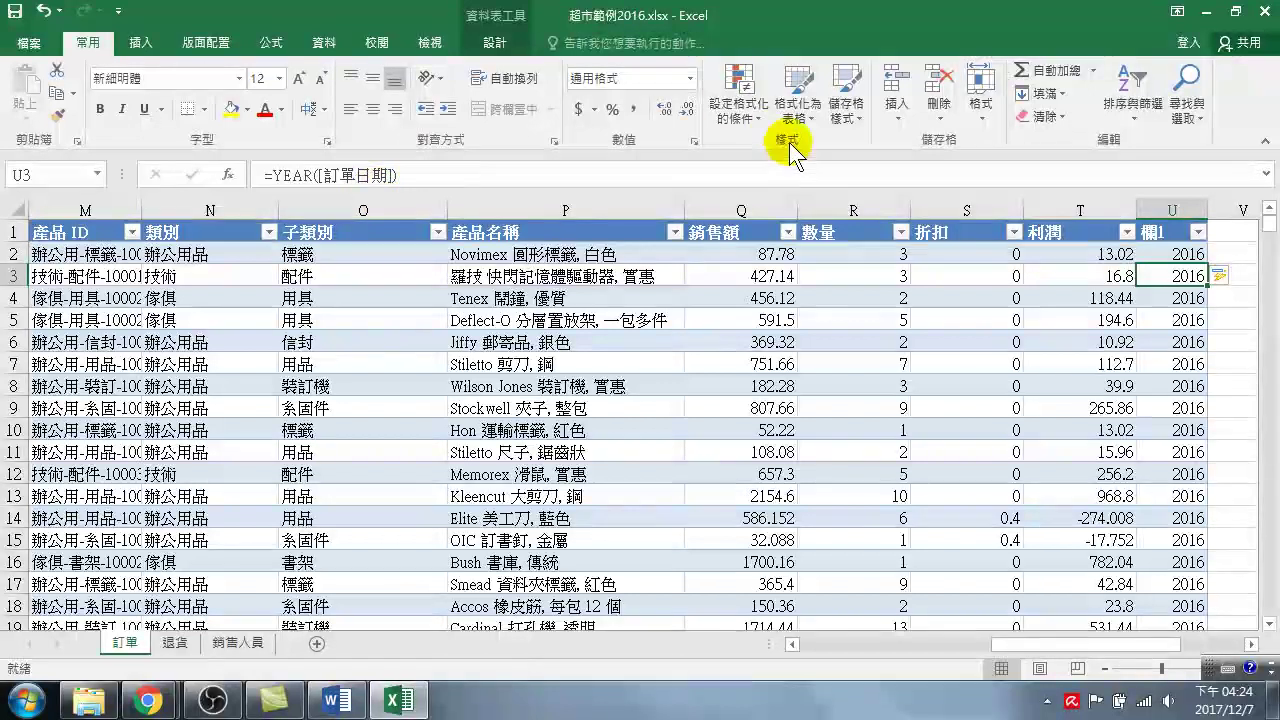
pyautogui.click(1155, 231)
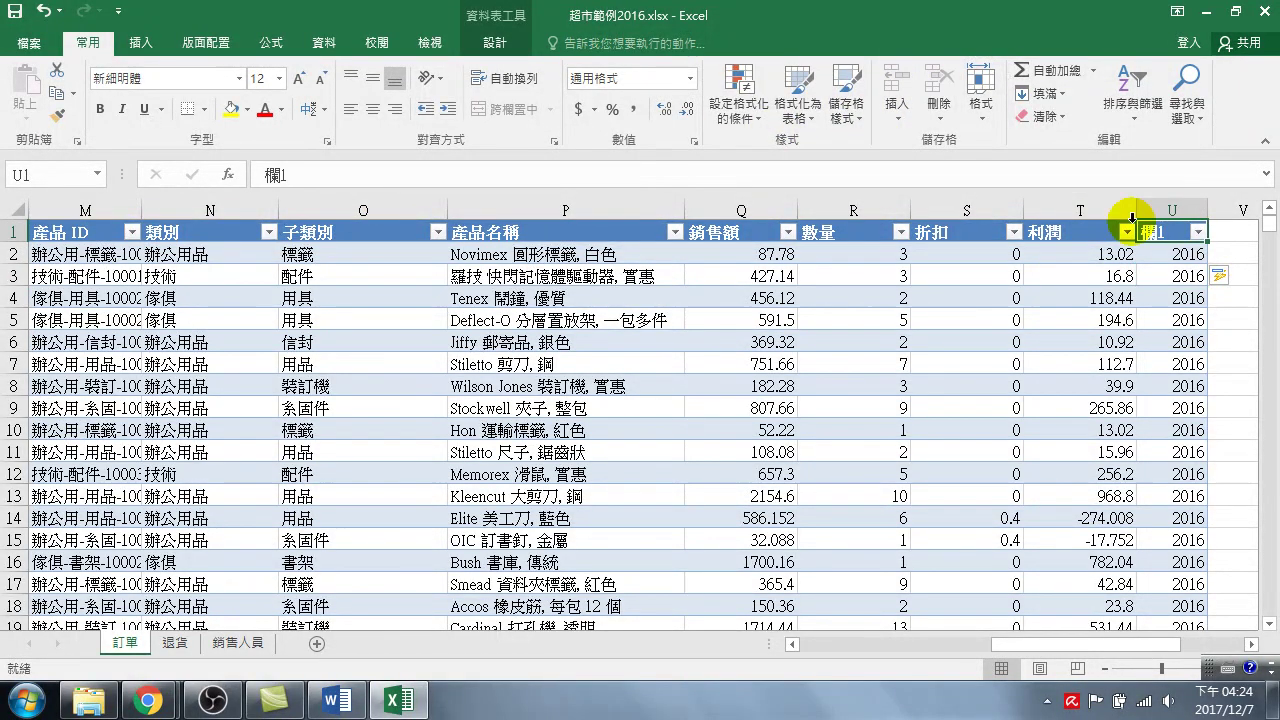
pyautogui.click(294, 175)
pyautogui.press('BackSpace')
pyautogui.press('BackSpace')
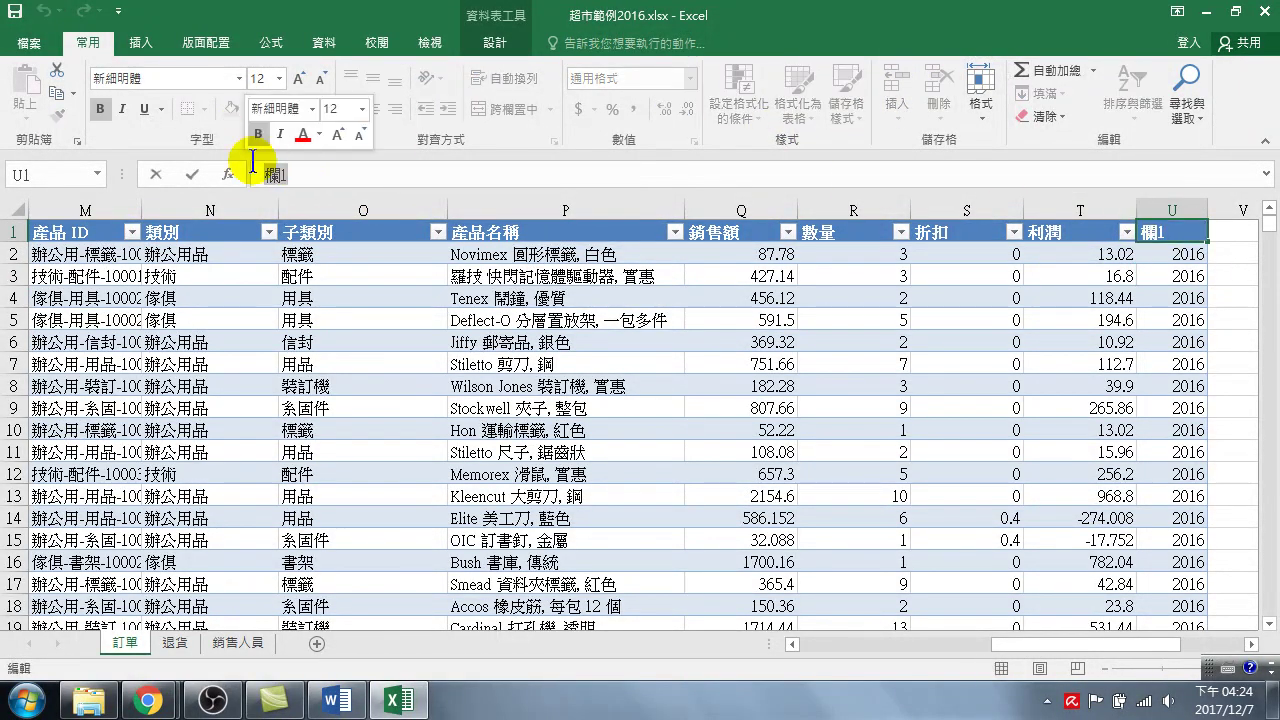
pyautogui.write('oq')
pyautogui.press('space')
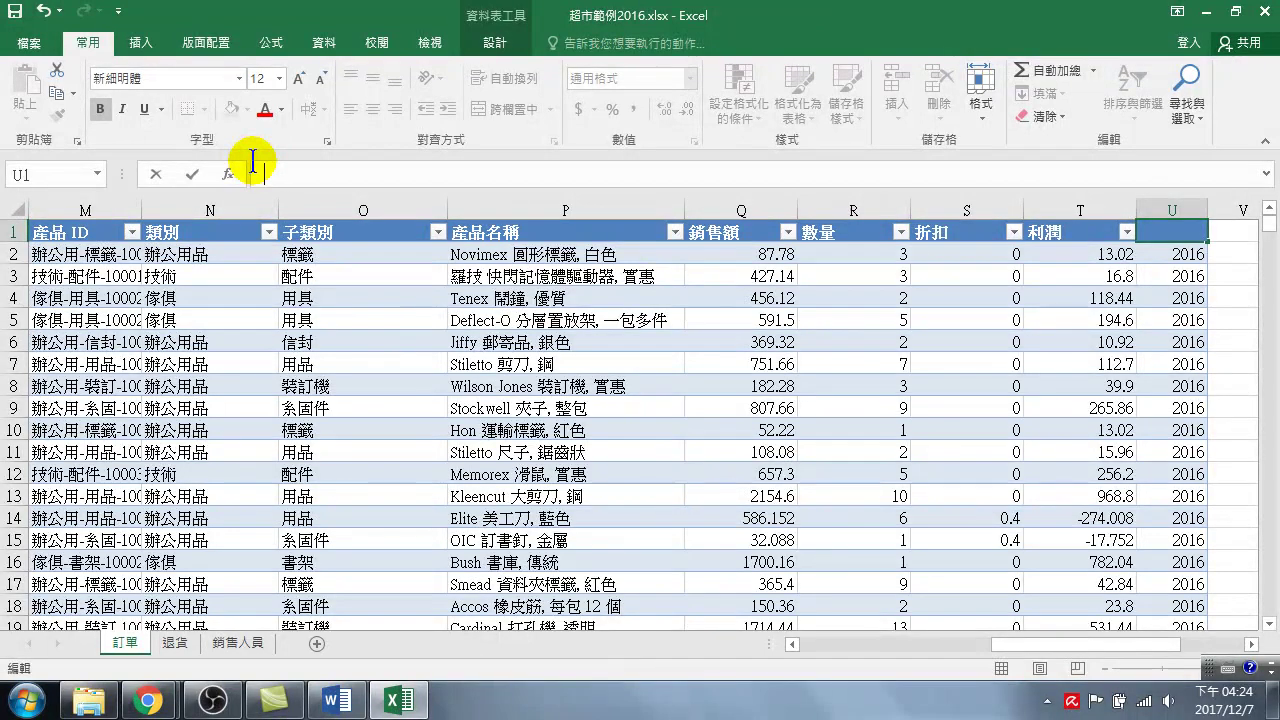
pyautogui.press('Return')
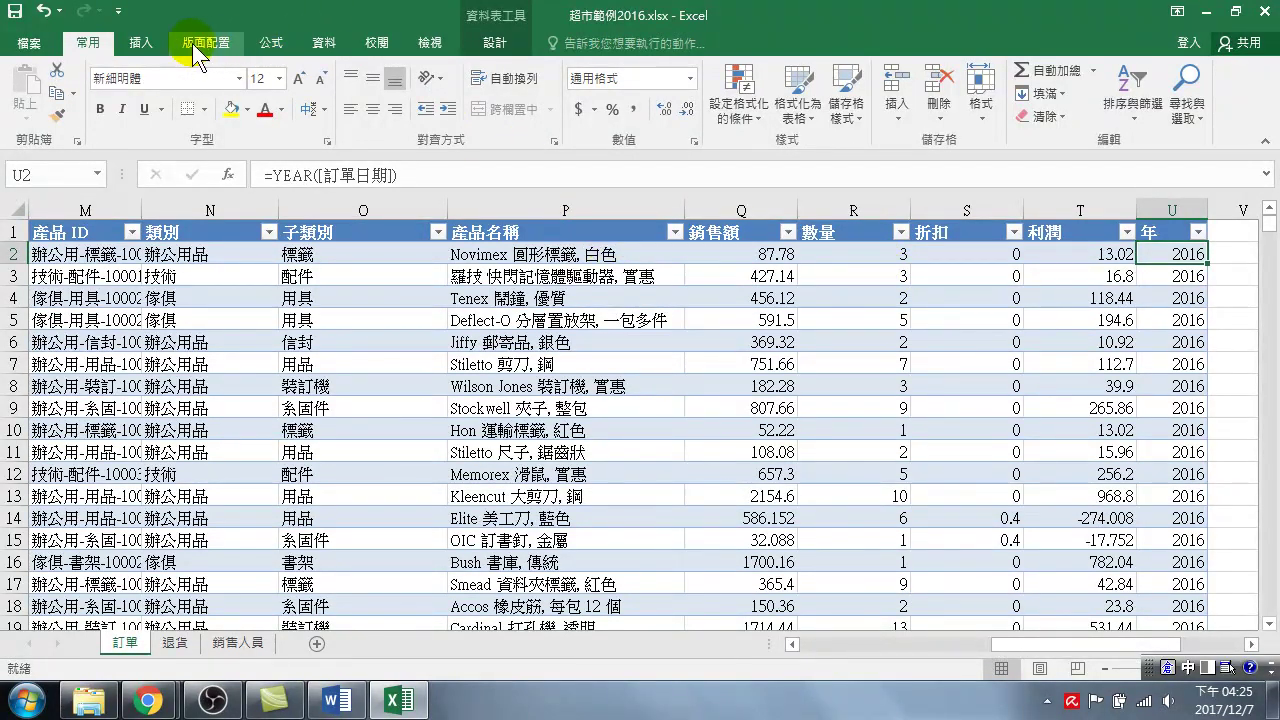
pyautogui.click(139, 43)
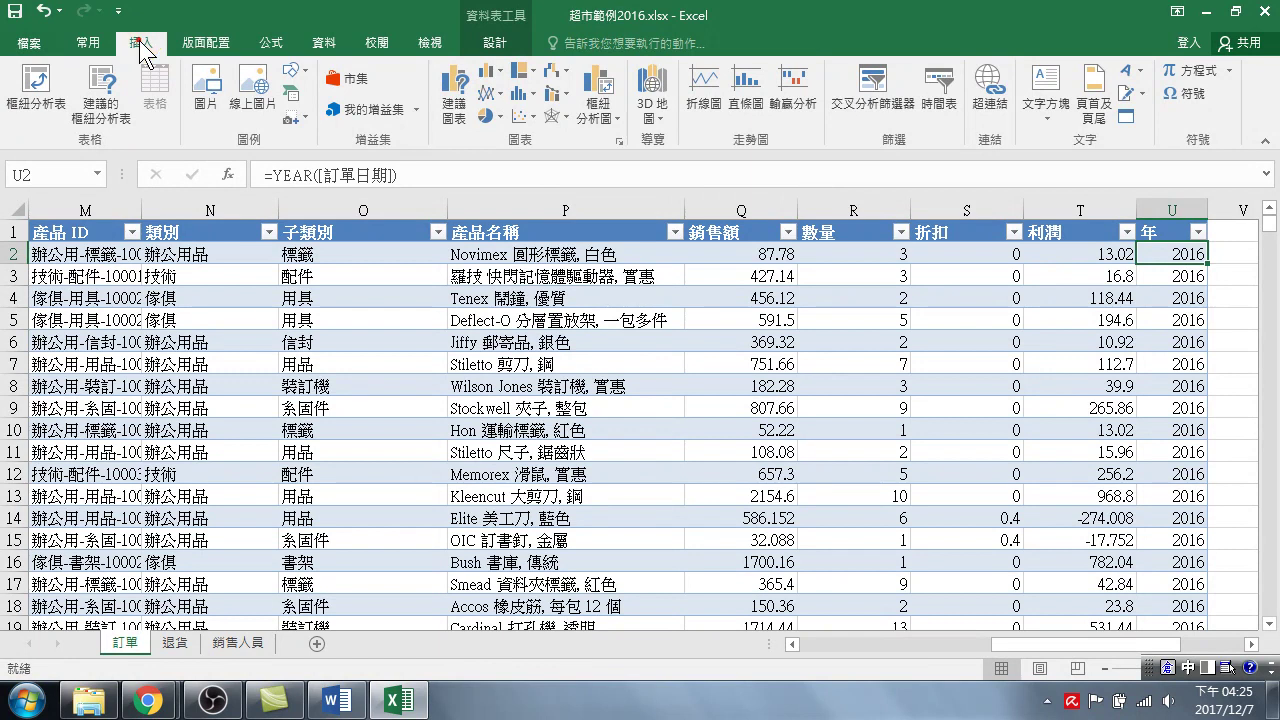
pyautogui.click(38, 80)
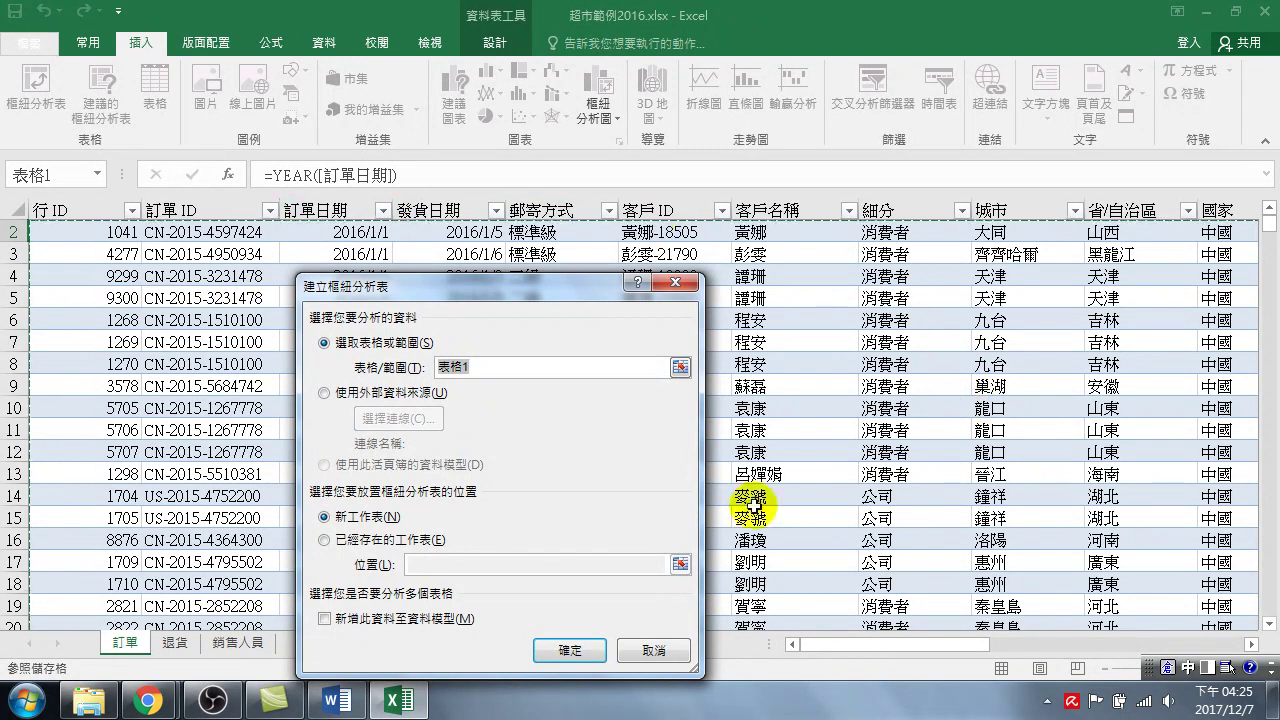
pyautogui.click(660, 652)
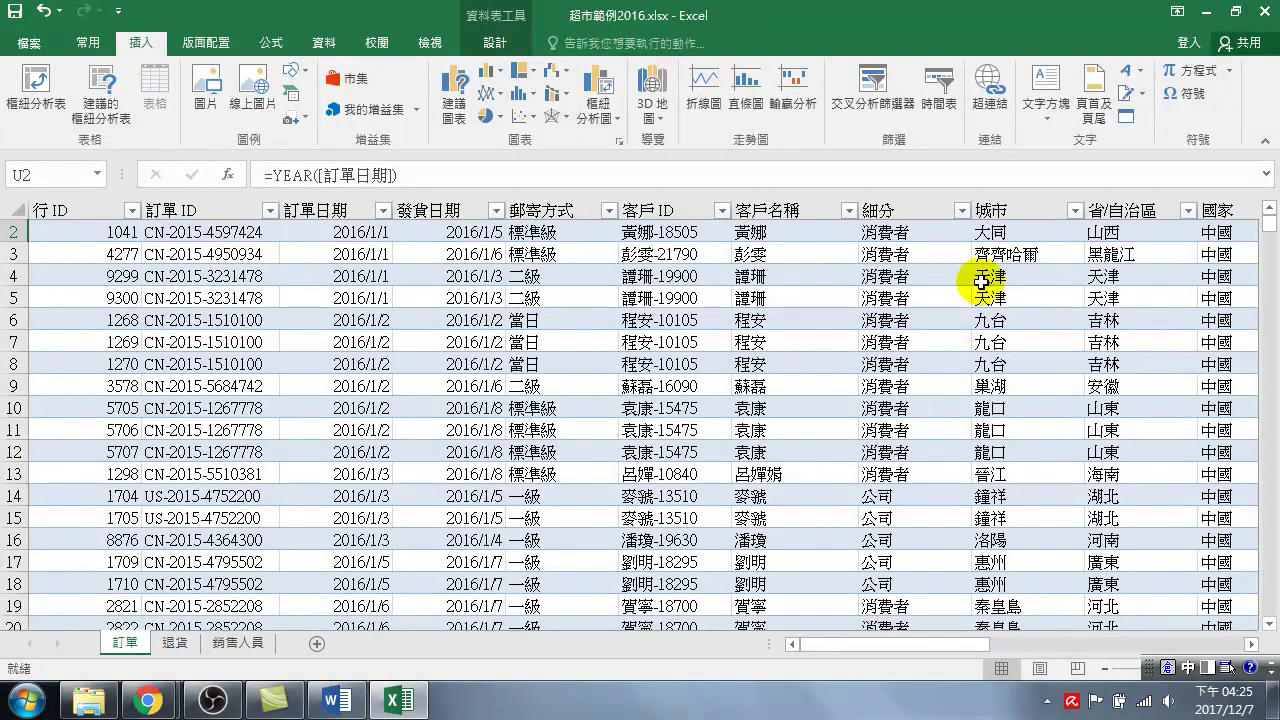
pyautogui.click(1270, 627)
pyautogui.click(1270, 627)
pyautogui.click(1270, 627)
pyautogui.click(1270, 627)
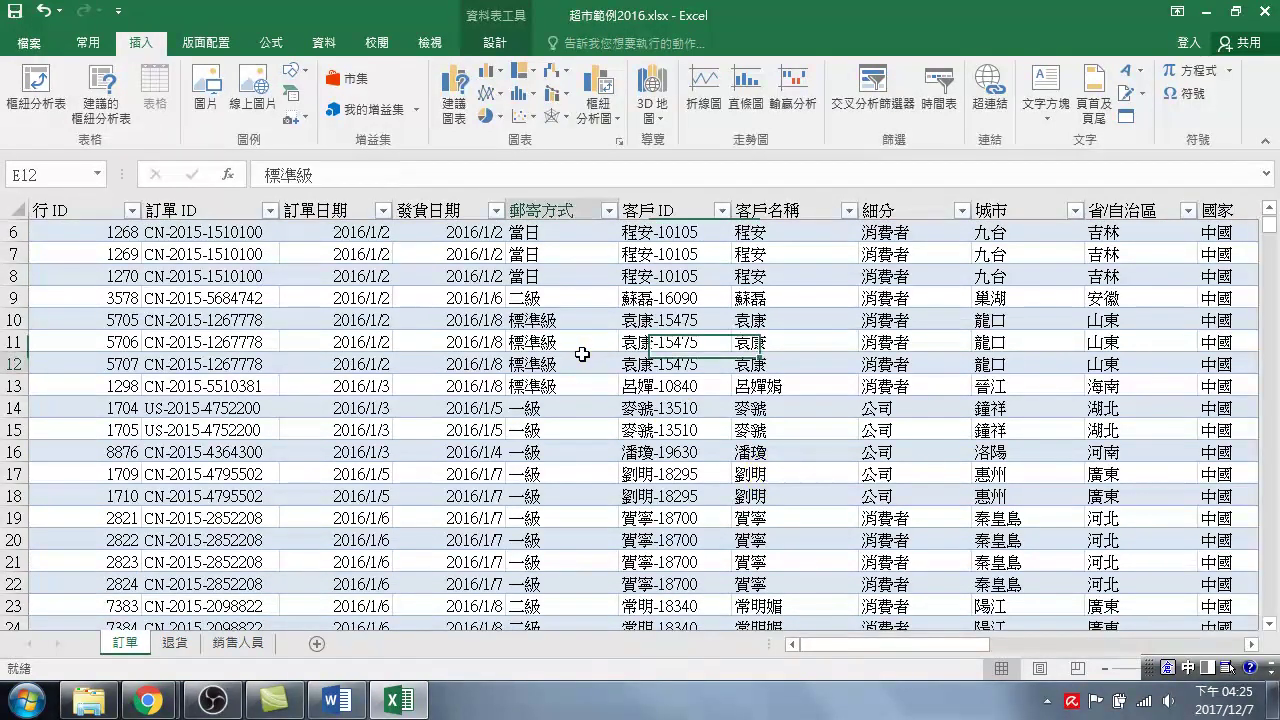
pyautogui.click(570, 364)
pyautogui.scroll(2, 566, 357)
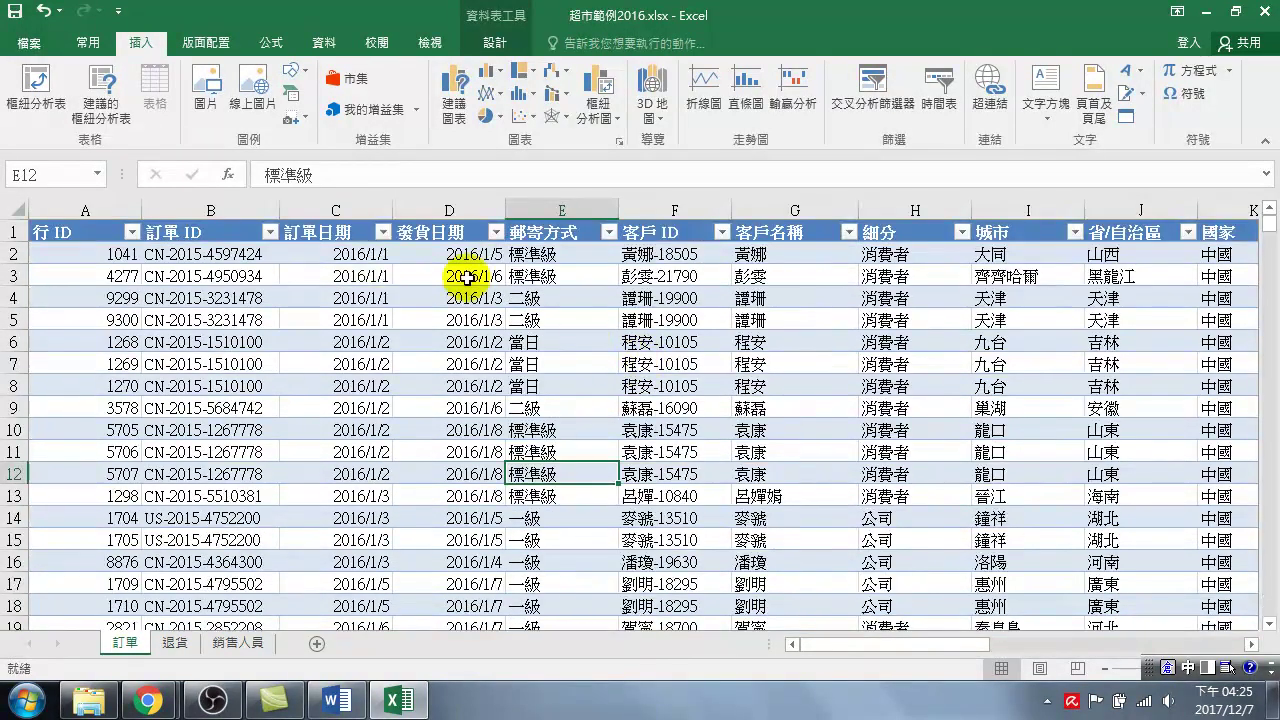
pyautogui.click(22, 232)
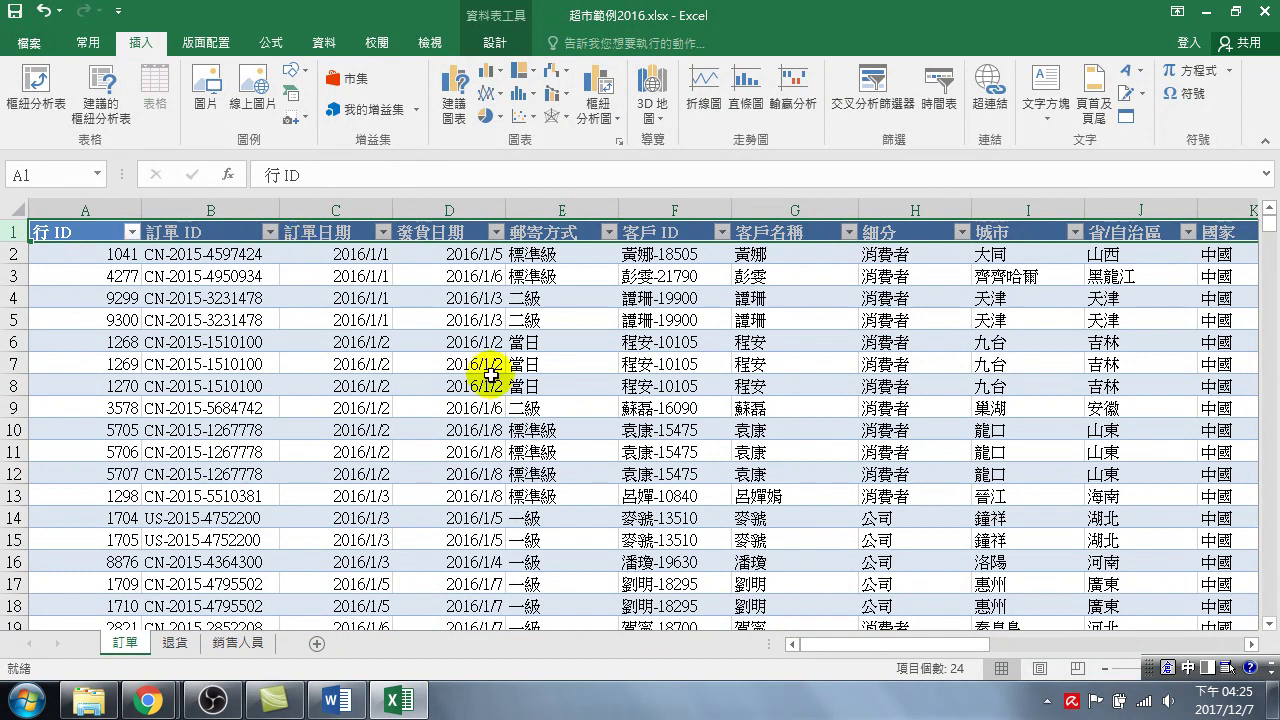
pyautogui.click(518, 360)
pyautogui.click(1268, 628)
pyautogui.click(1268, 628)
pyautogui.click(1268, 628)
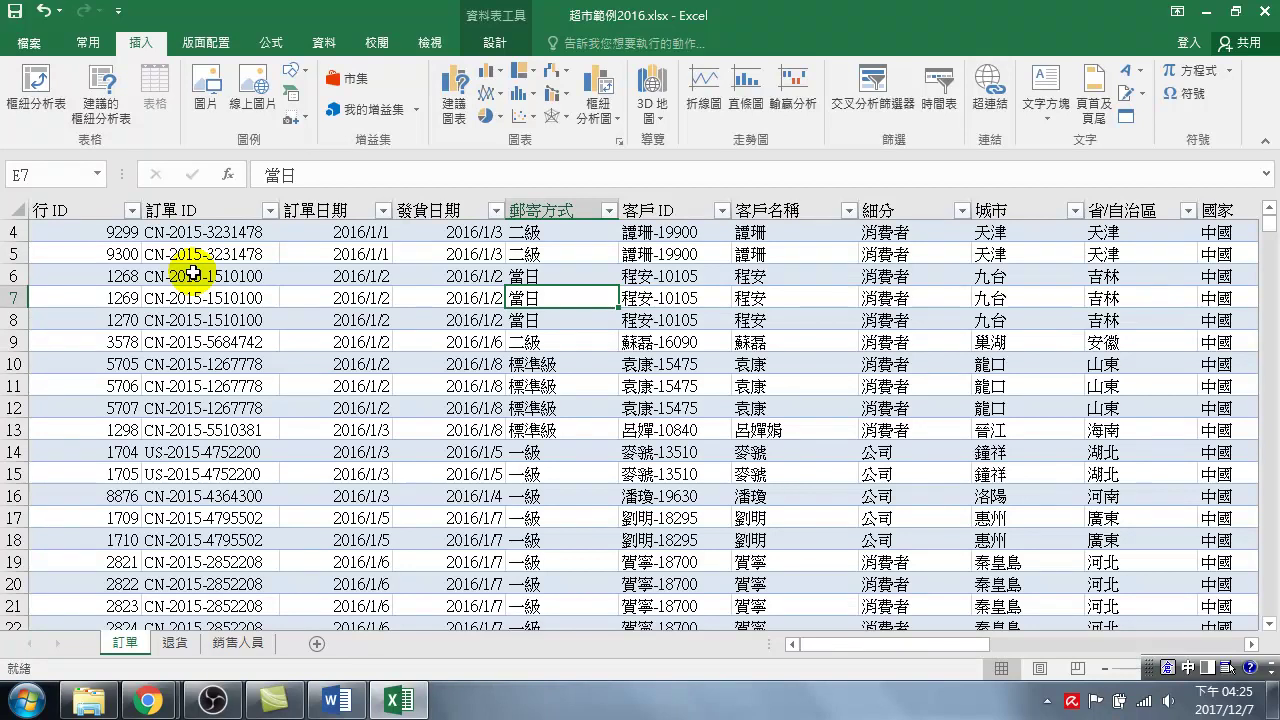
pyautogui.click(397, 299)
pyautogui.scroll(1, 381, 293)
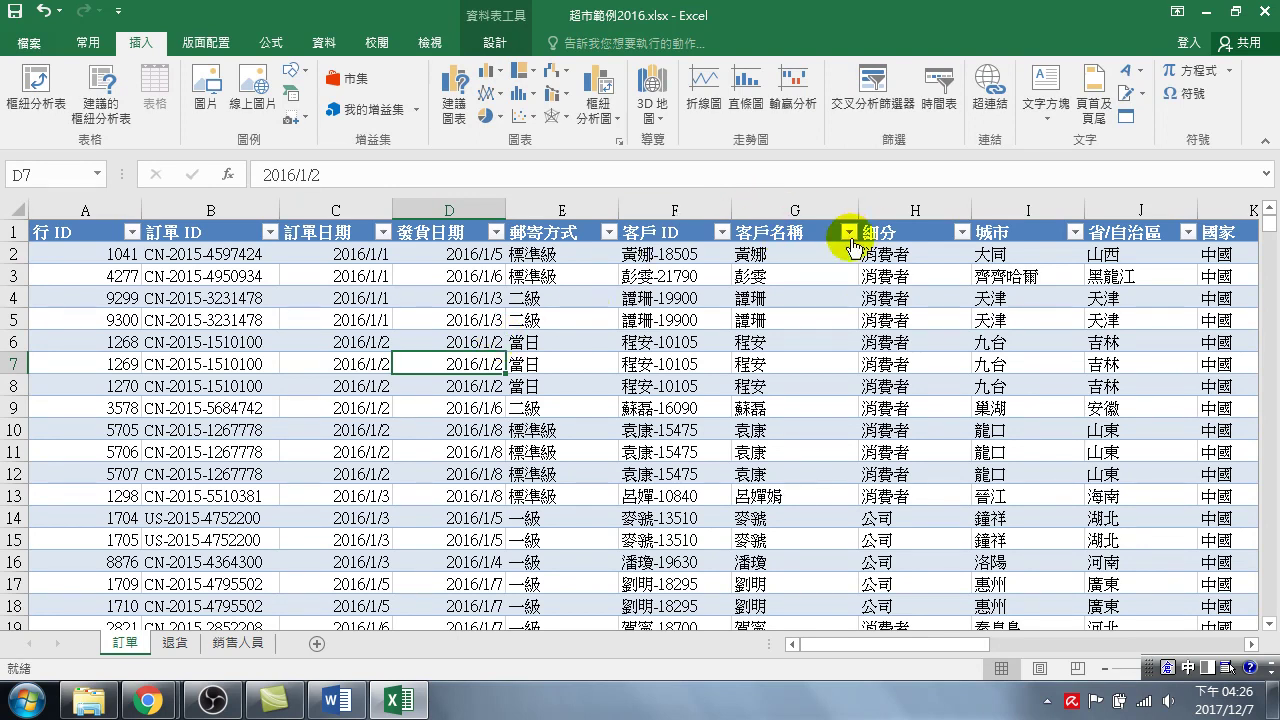
# Sort 表格1 from A to Z by 客戶名稱, then select cell F4
pyautogui.click(849, 231)
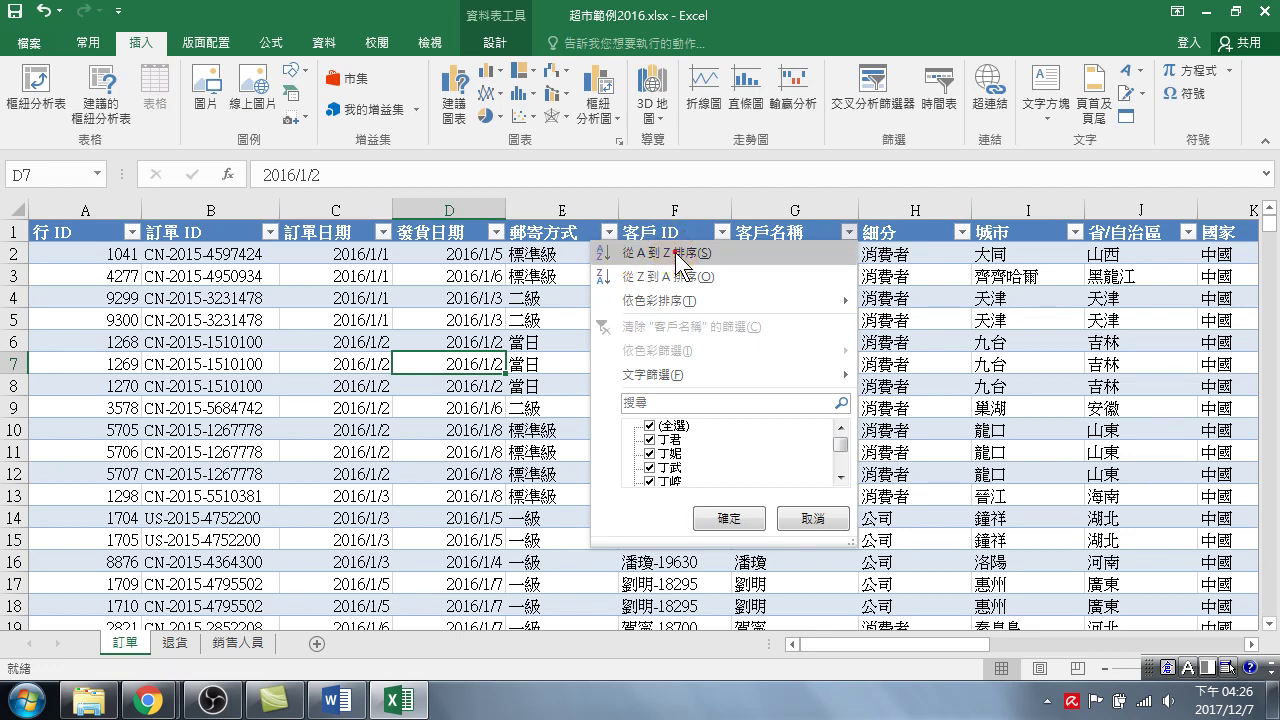
pyautogui.click(675, 253)
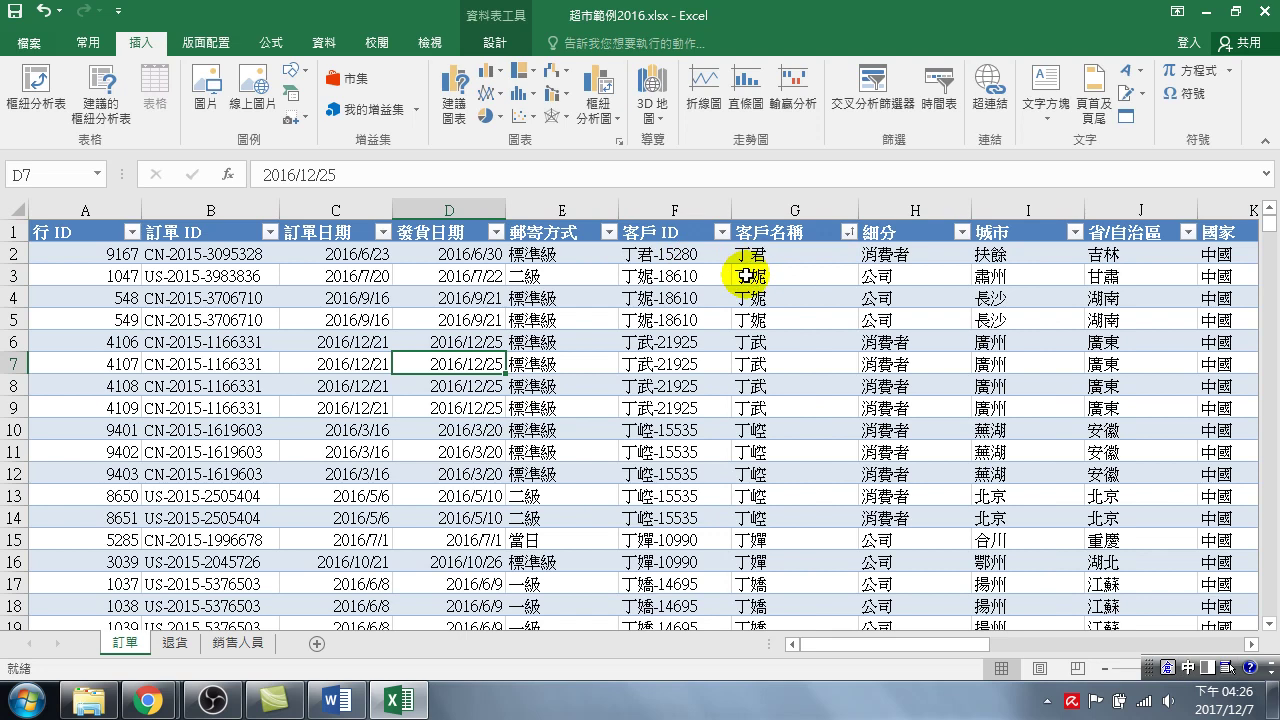
pyautogui.click(682, 299)
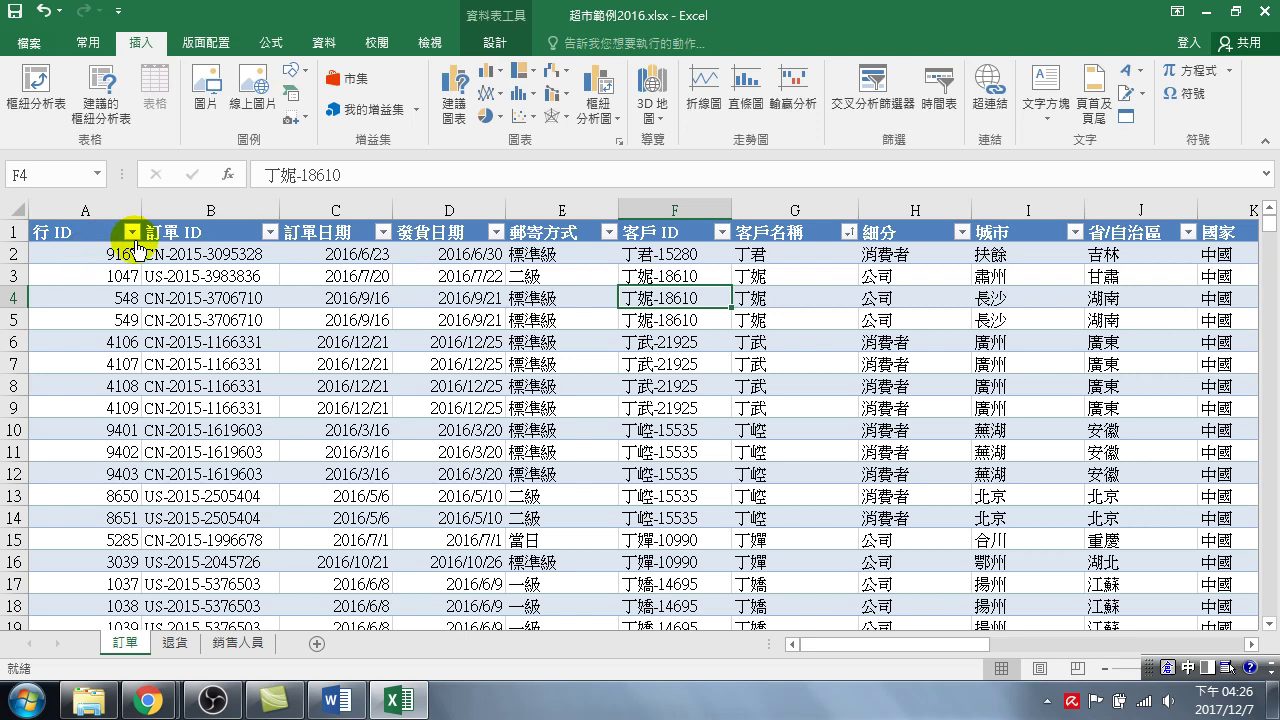
# Sort 表格1 smallest to largest by 行 ID, then oldest to newest by 訂單日期
pyautogui.click(131, 232)
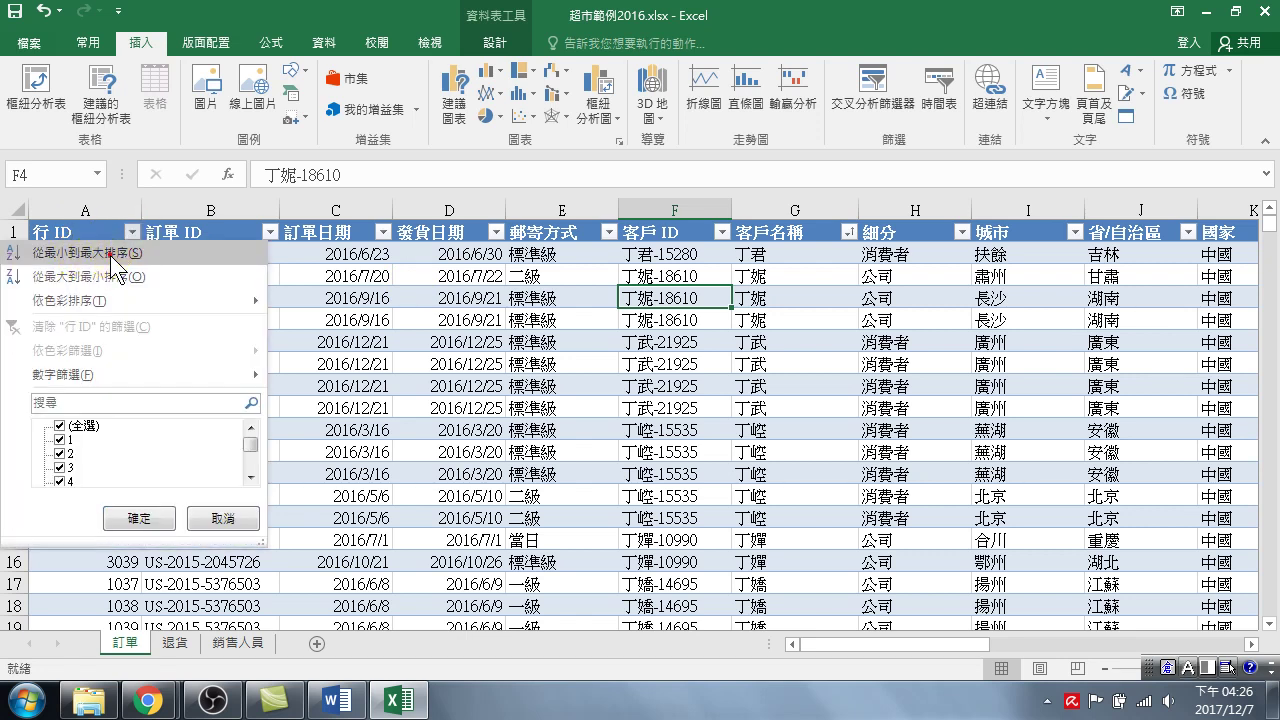
pyautogui.click(110, 255)
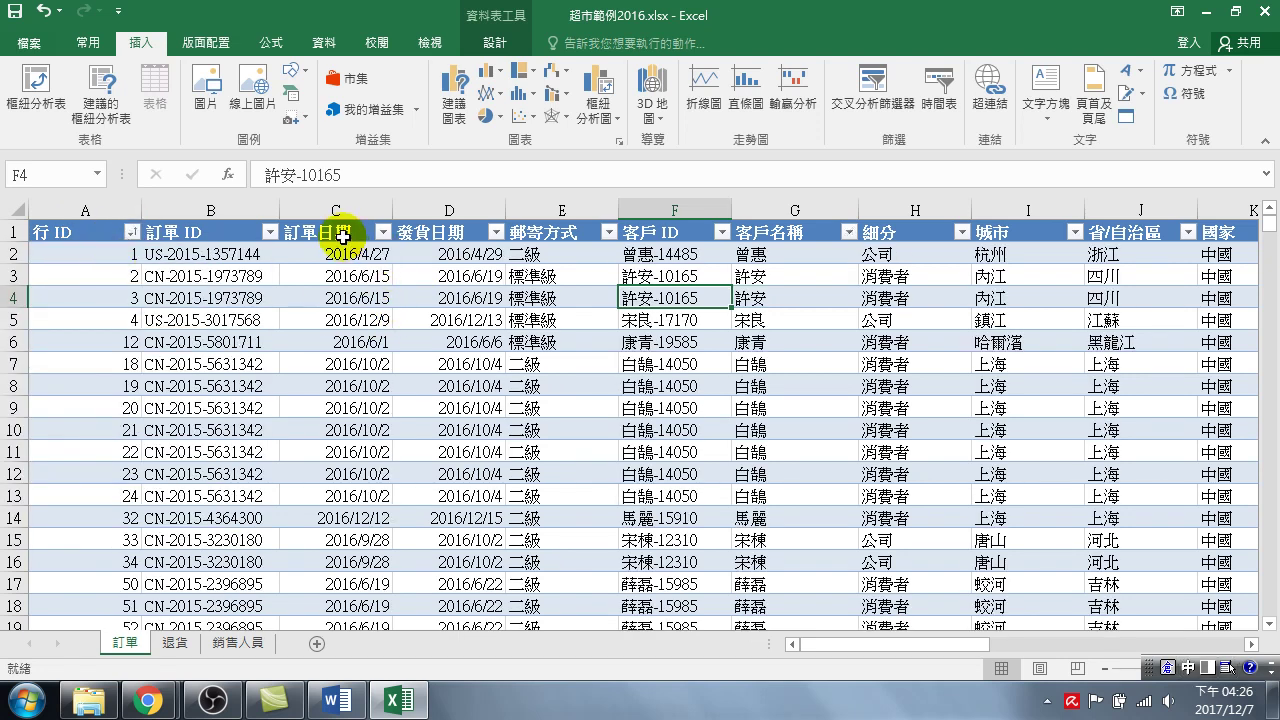
pyautogui.click(383, 232)
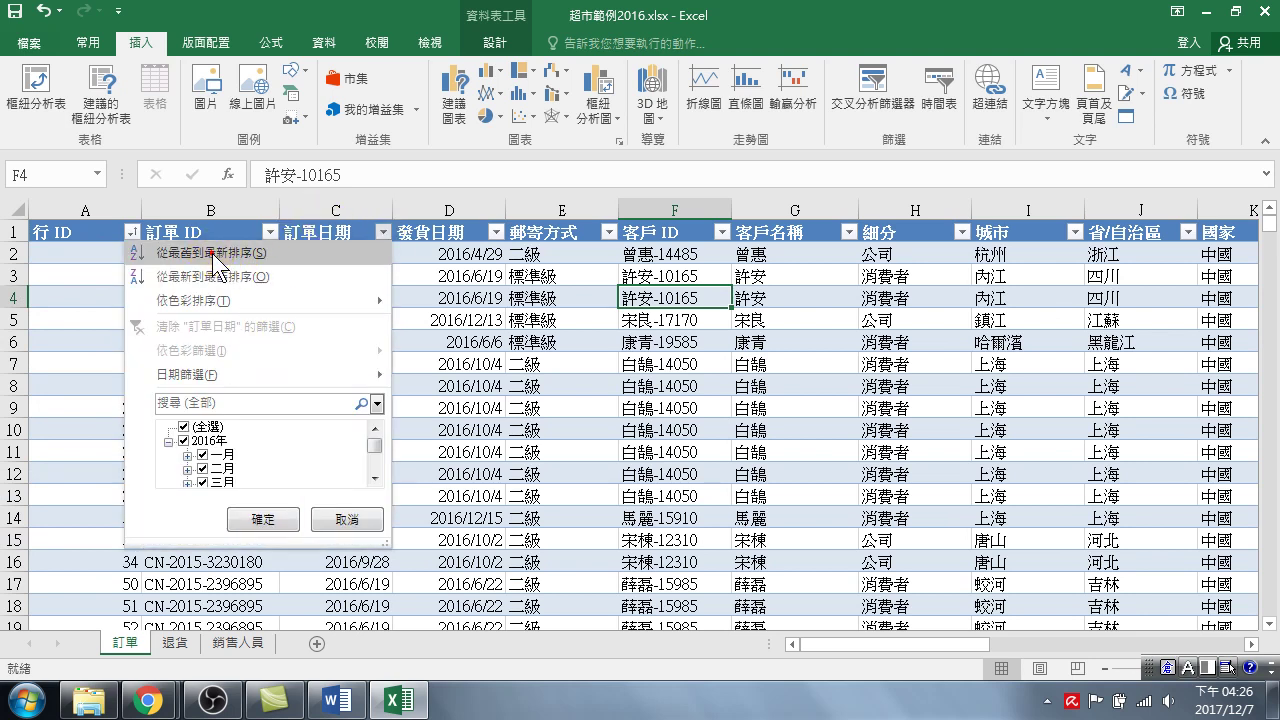
pyautogui.click(213, 256)
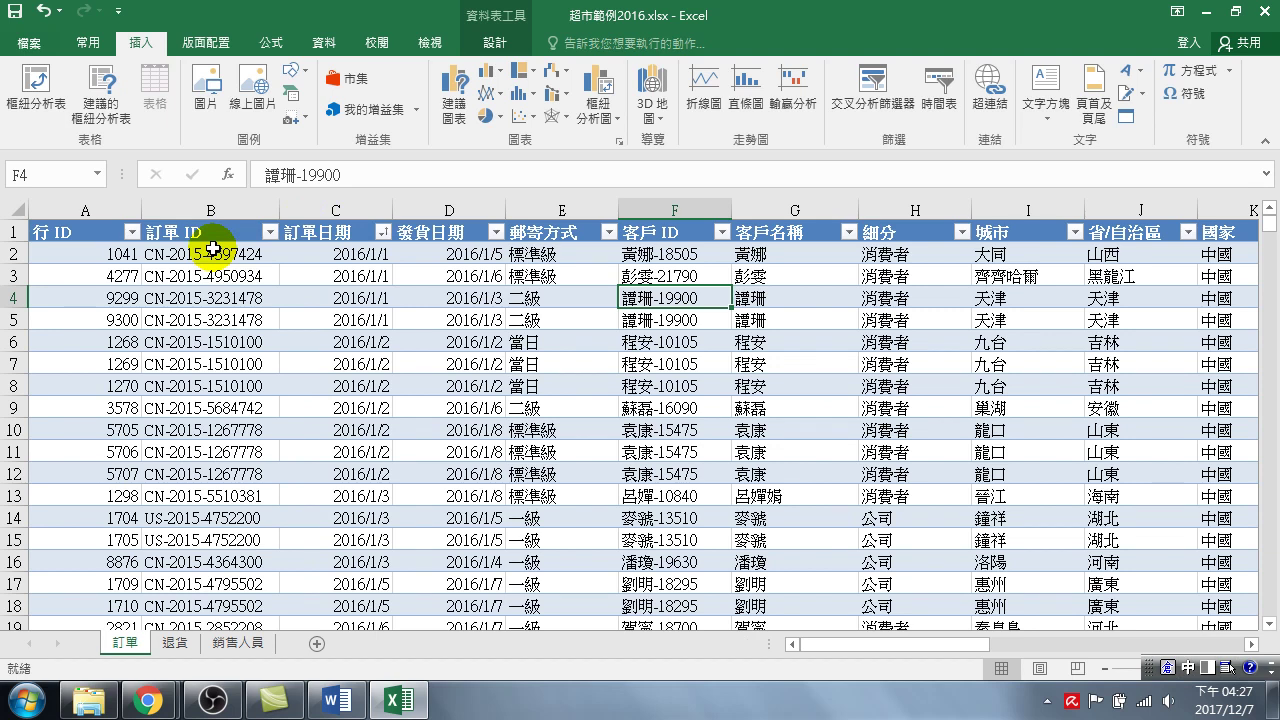
pyautogui.click(383, 232)
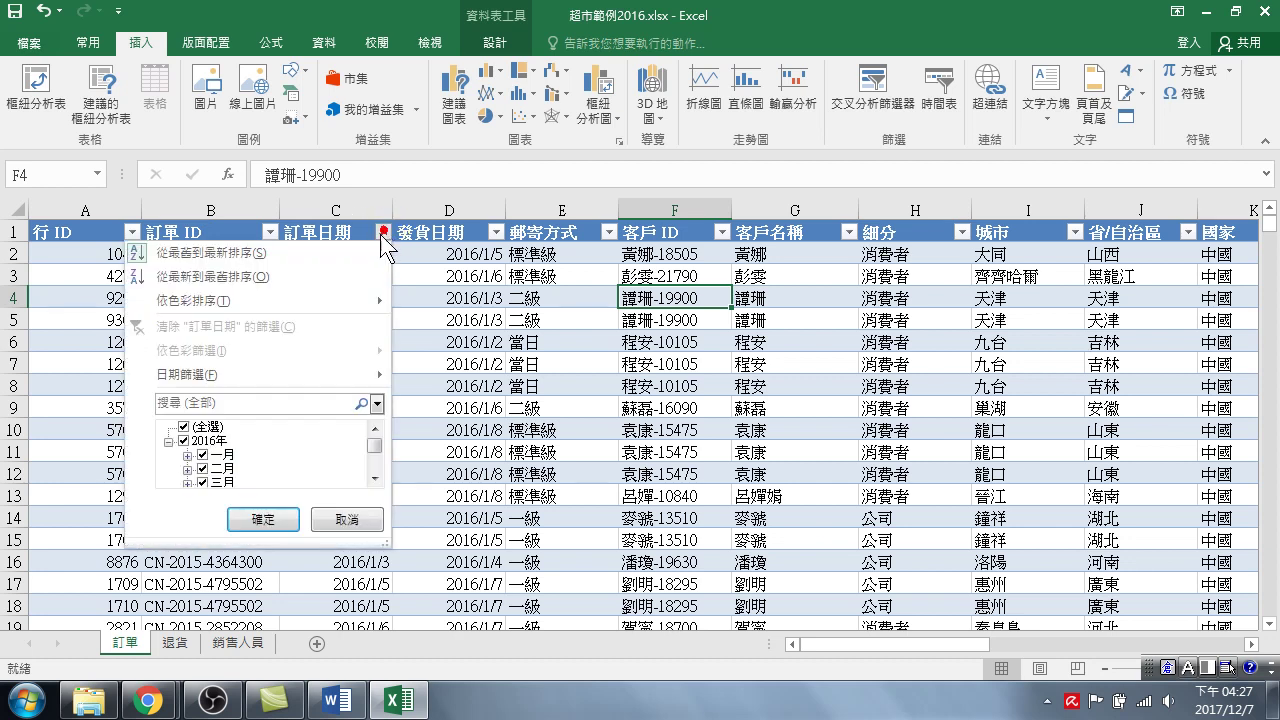
pyautogui.click(188, 253)
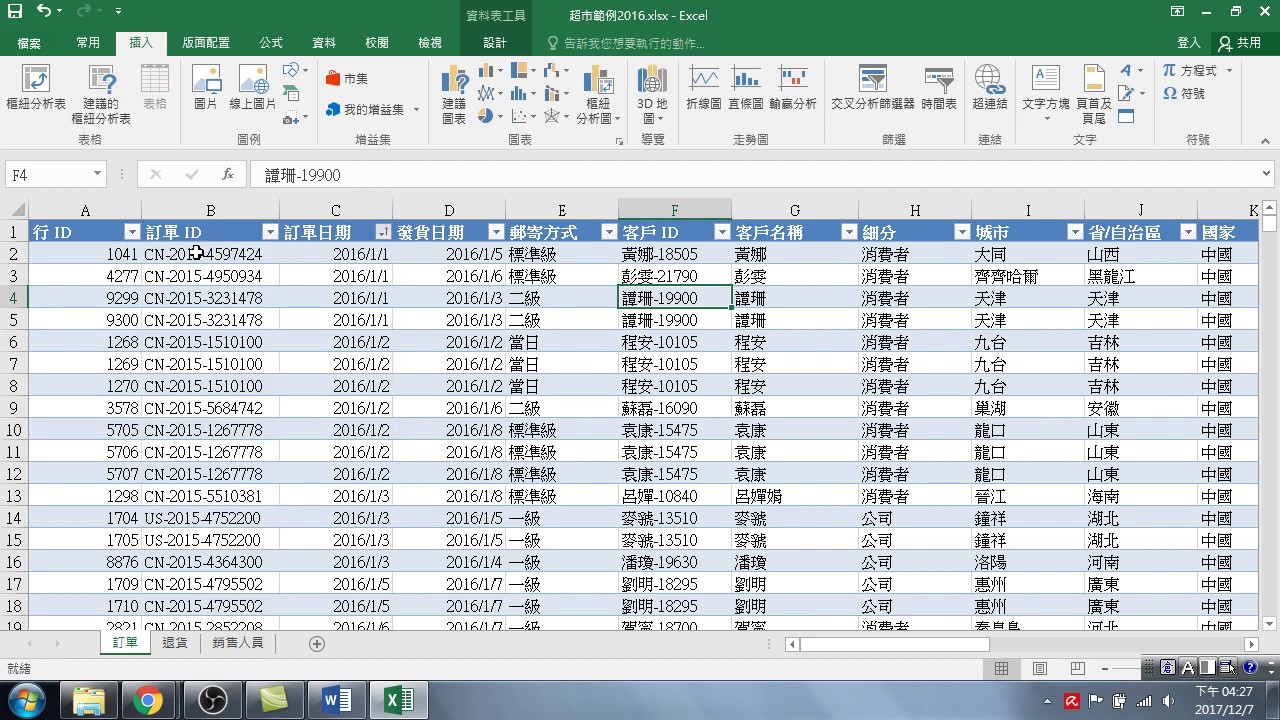
pyautogui.click(355, 248)
pyautogui.click(382, 232)
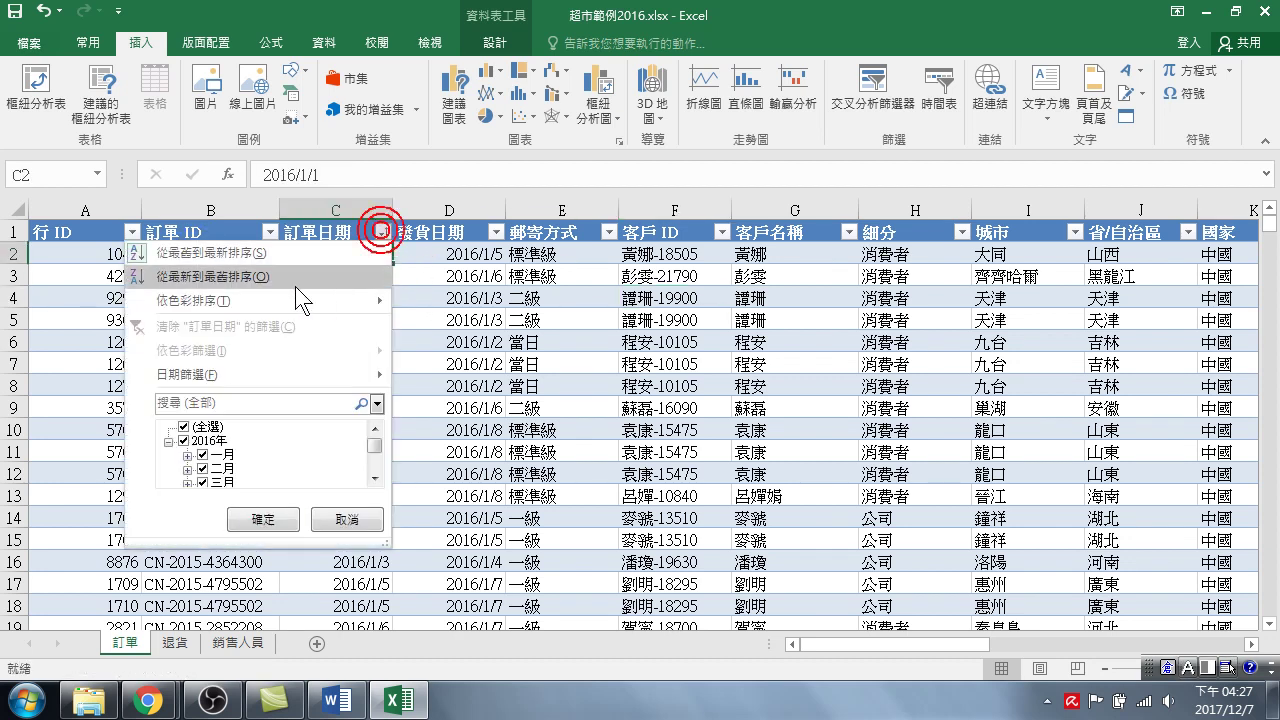
pyautogui.click(224, 276)
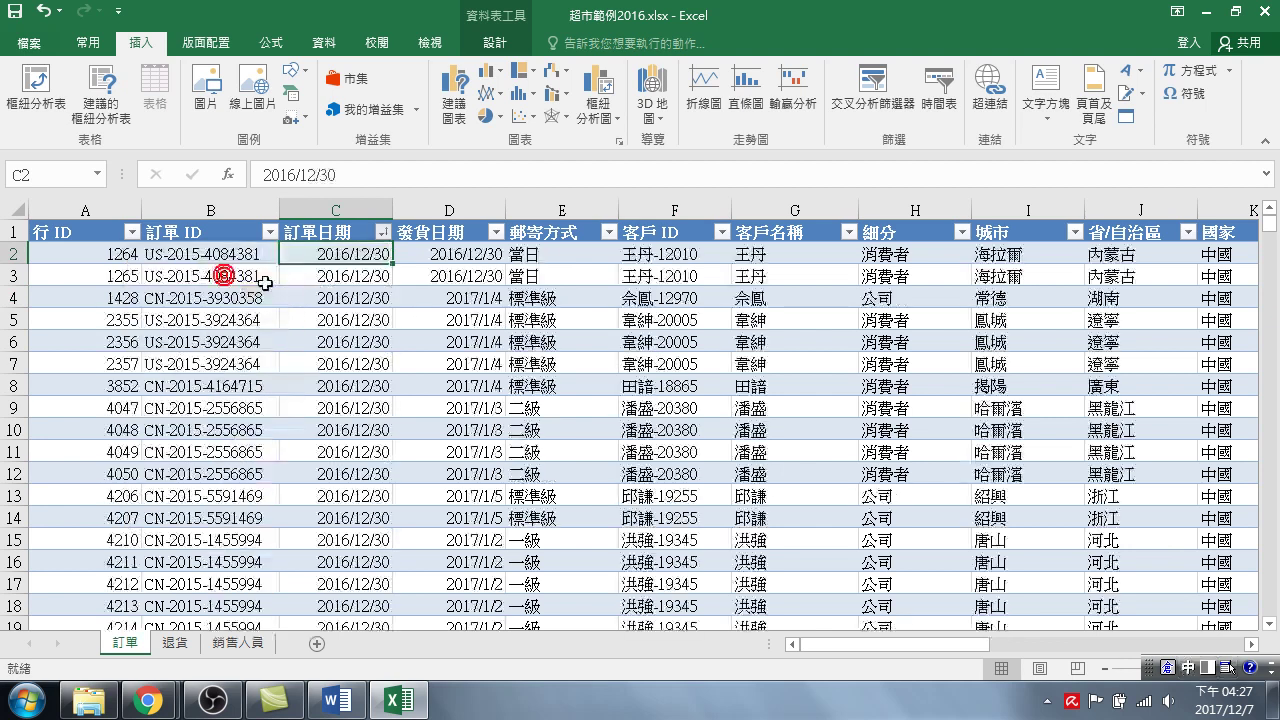
pyautogui.click(382, 232)
pyautogui.click(190, 253)
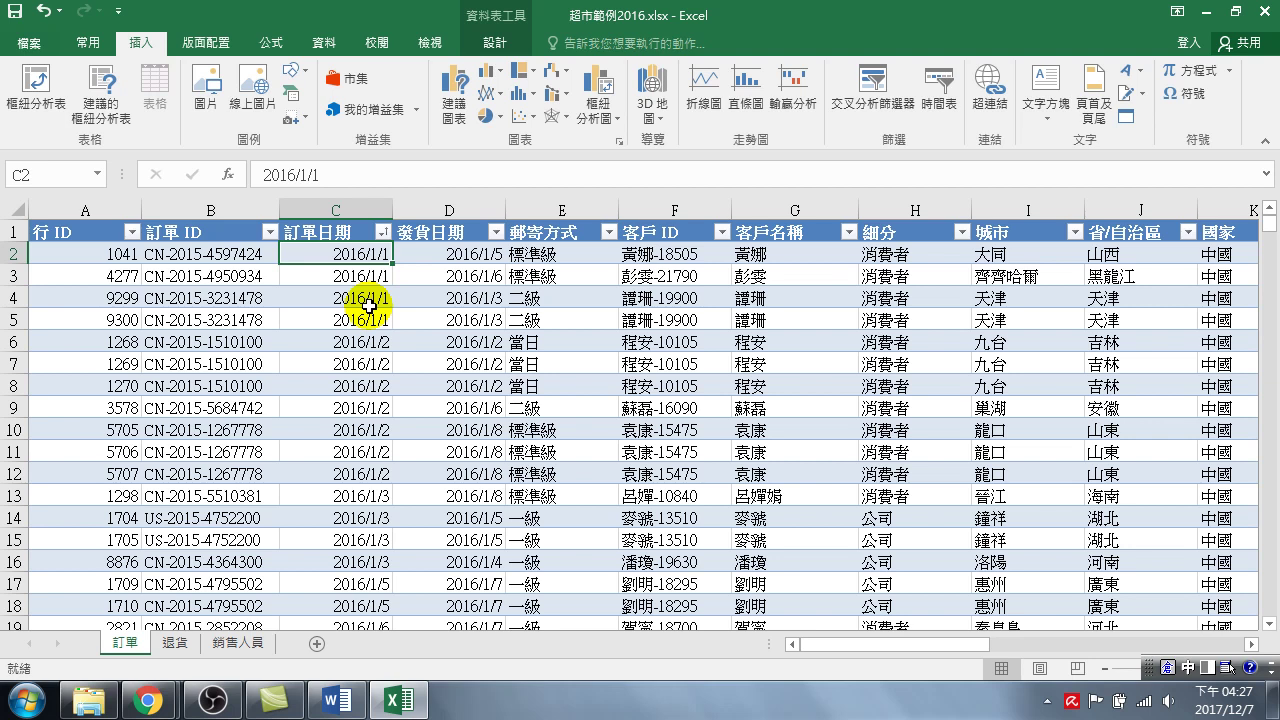
pyautogui.click(652, 318)
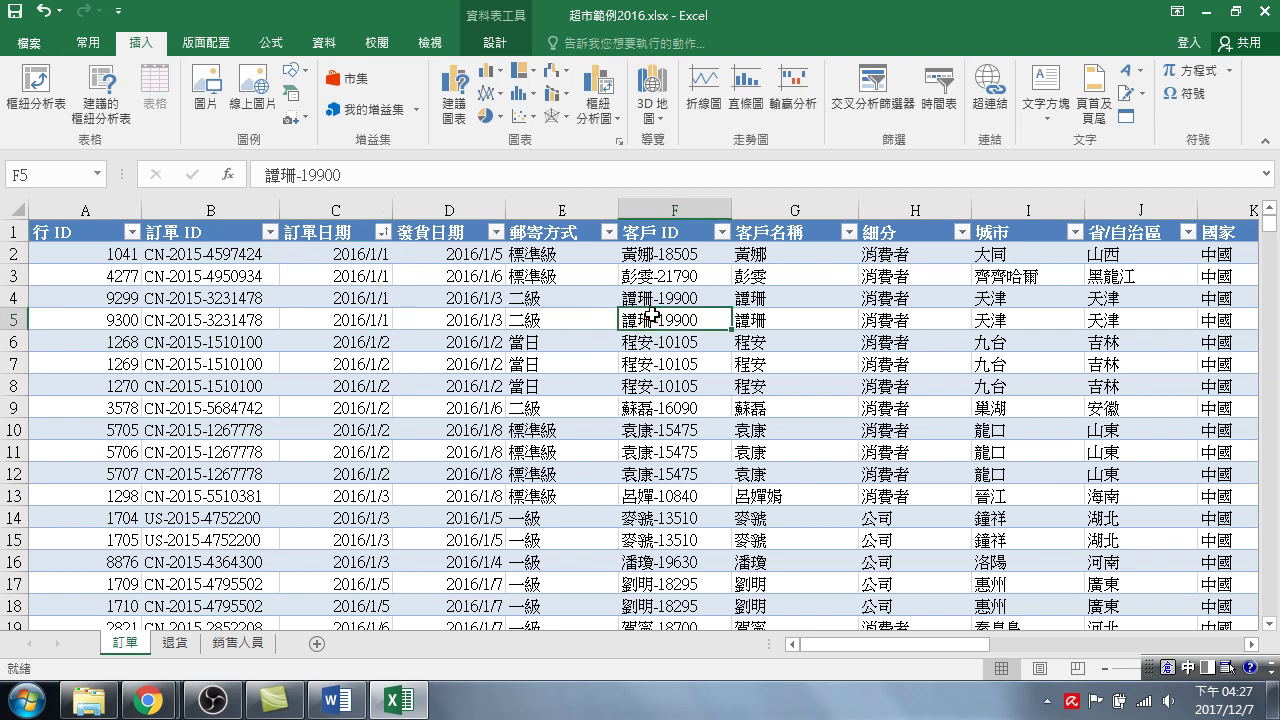